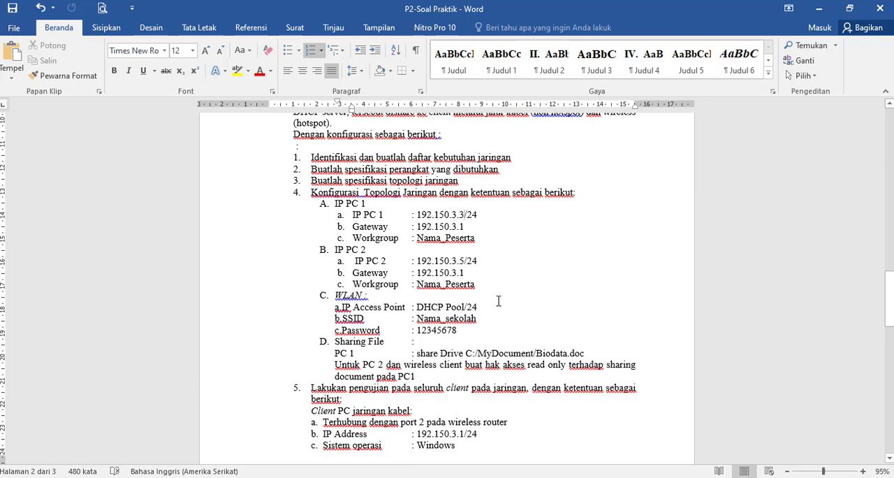
- Review the IP, WLAN, file sharing and client testing requirements in the P2-Soal Praktik document
{"action": "left_click_drag", "start_coordinate": [890, 299], "coordinate": [892, 310]}
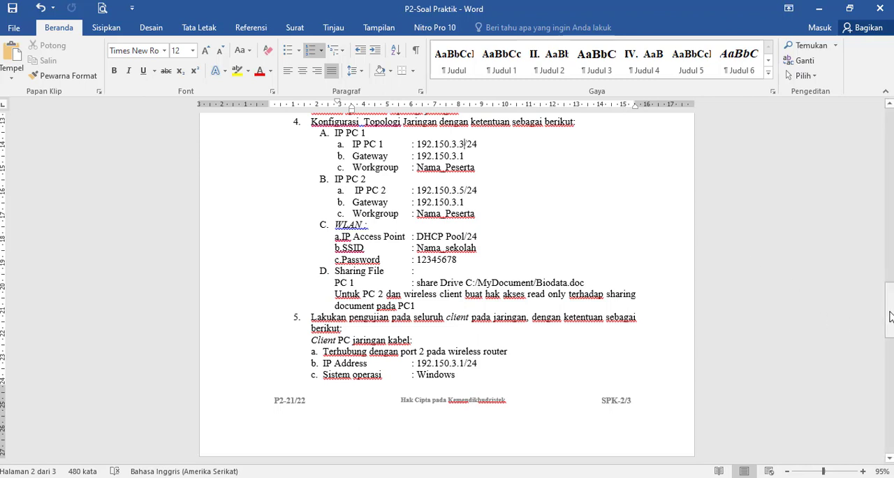
{"action": "left_click_drag", "start_coordinate": [888, 311], "coordinate": [889, 357]}
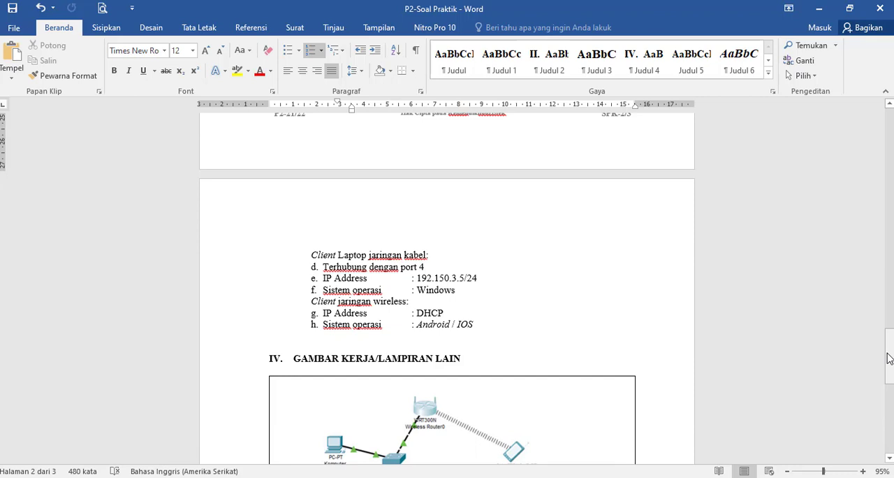
{"action": "left_click", "coordinate": [824, 7]}
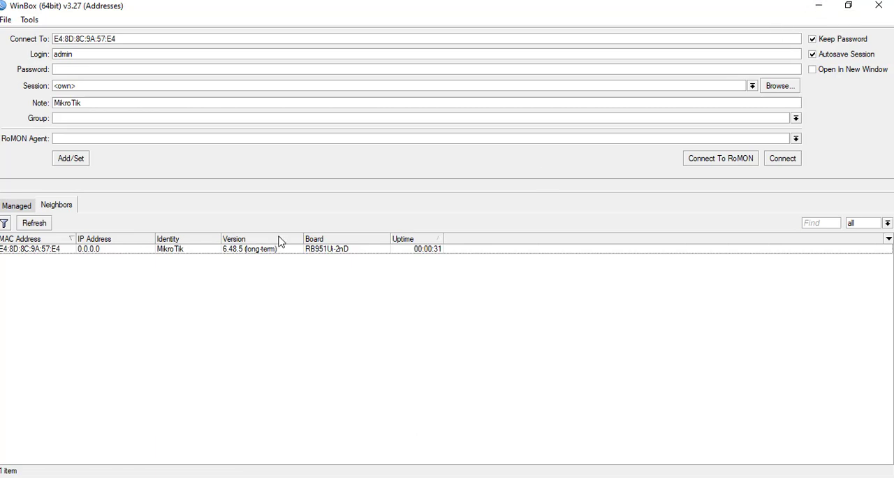
- Connect to the MikroTik router from the WinBox neighbor list and maximize its session window
{"action": "left_click", "coordinate": [36, 249]}
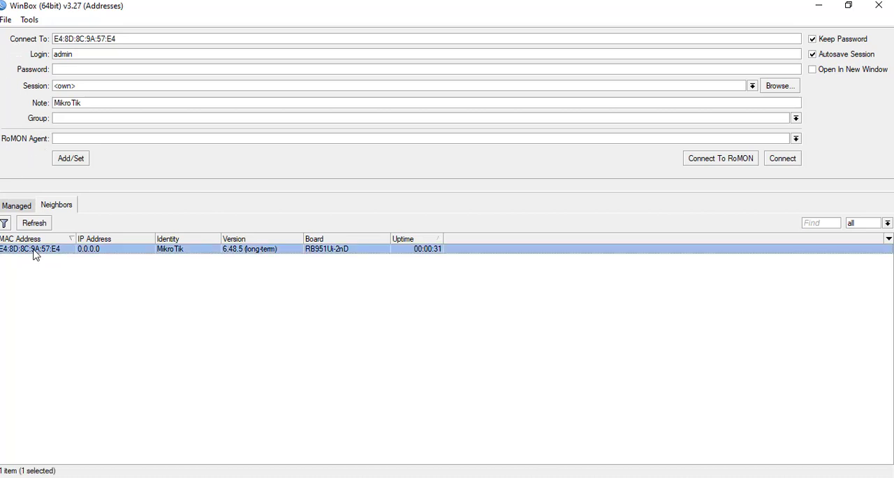
{"action": "left_click", "coordinate": [783, 158]}
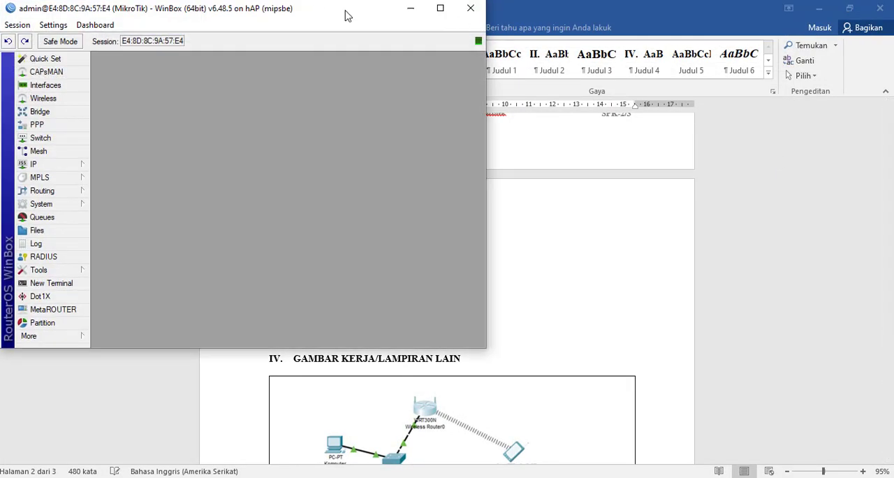
{"action": "left_click", "coordinate": [441, 8]}
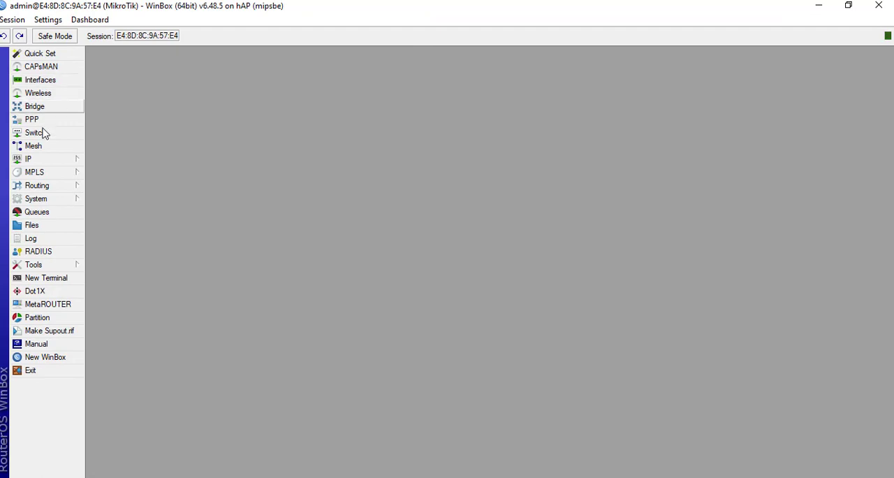
- Rename the ether1 interface to PC1 in the router's interface list
{"action": "left_click", "coordinate": [54, 82]}
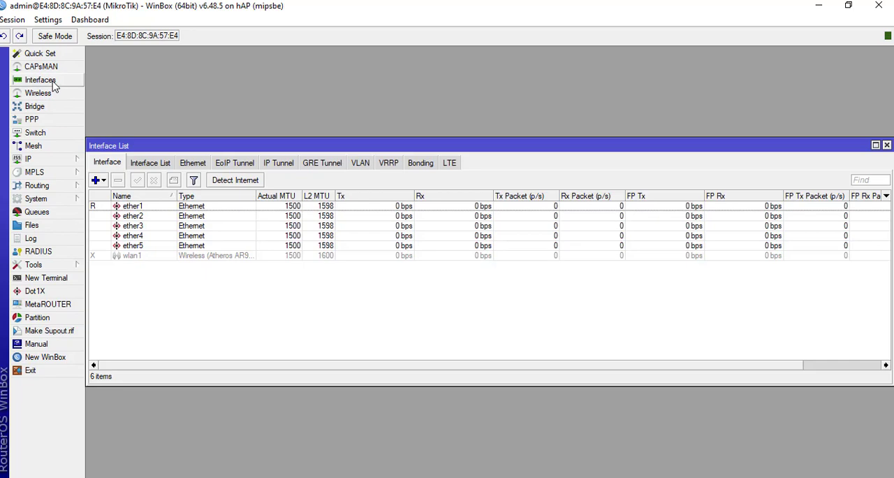
{"action": "left_click", "coordinate": [132, 207]}
{"action": "double_click", "coordinate": [131, 210]}
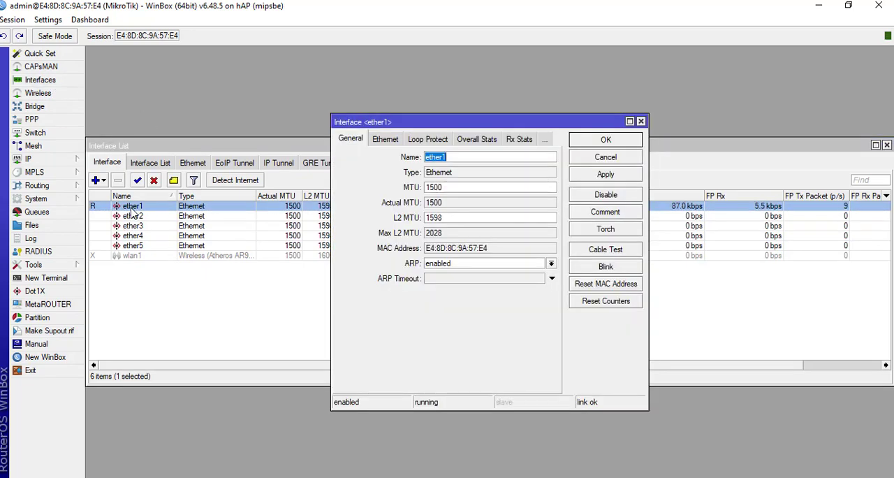
{"action": "type", "text": "PC1"}
{"action": "key", "text": "BackSpace"}
{"action": "type", "text": "1"}
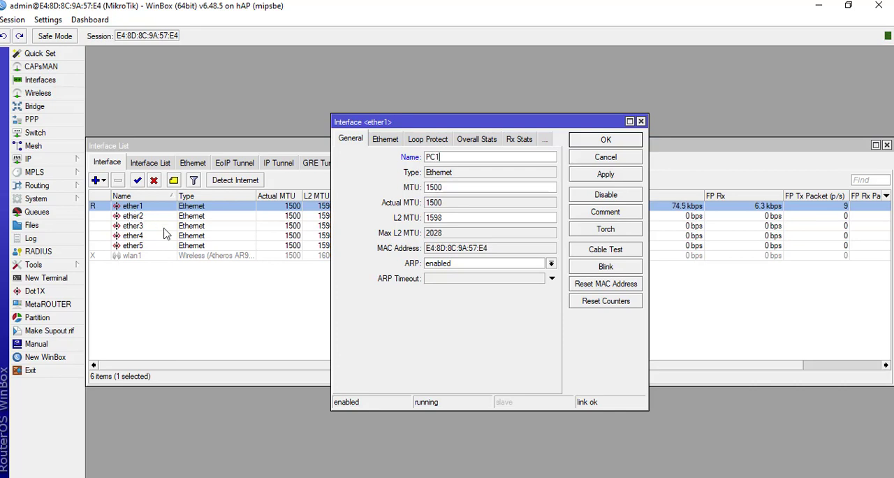
{"action": "left_click", "coordinate": [605, 176]}
{"action": "left_click", "coordinate": [602, 139]}
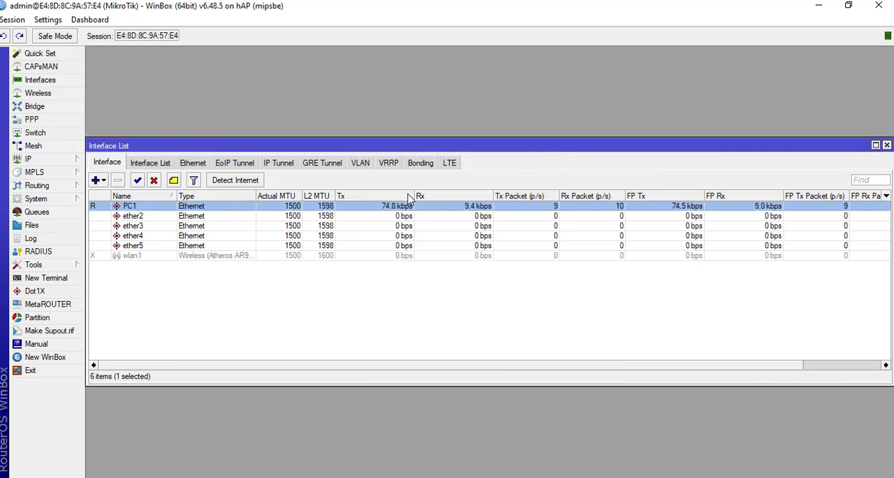
- Rename the ether2 interface to PC2 and enable the wlan1 wireless interface
{"action": "double_click", "coordinate": [133, 217]}
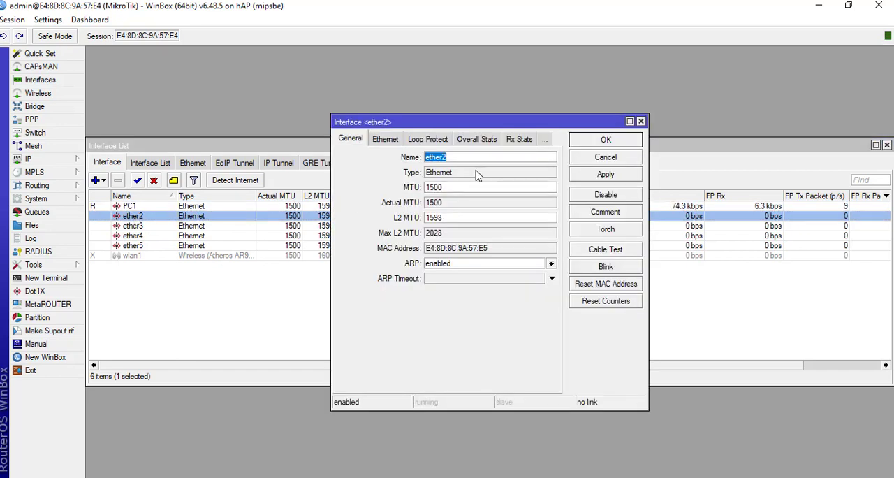
{"action": "type", "text": "PC2"}
{"action": "left_click", "coordinate": [605, 175]}
{"action": "left_click", "coordinate": [604, 139]}
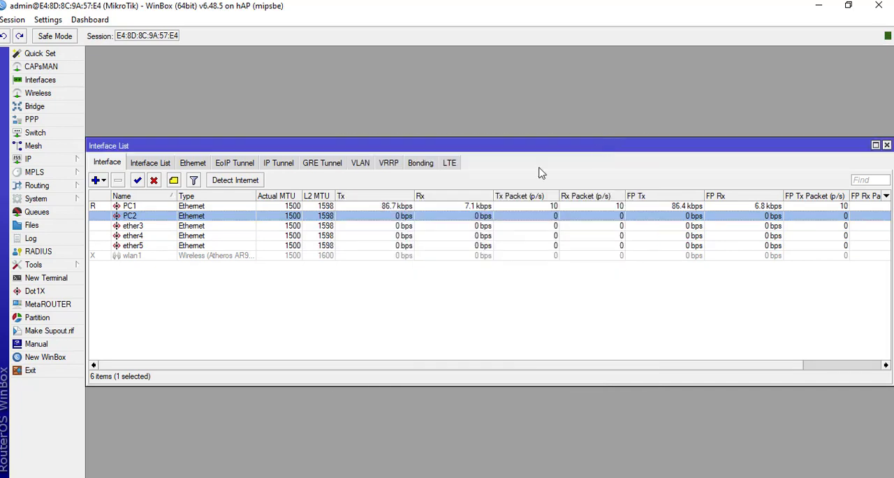
{"action": "left_click", "coordinate": [119, 257]}
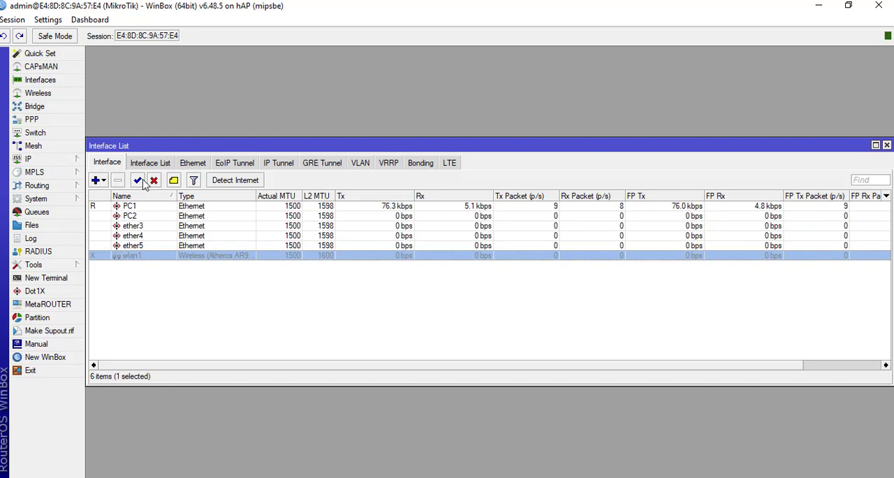
{"action": "left_click", "coordinate": [138, 181]}
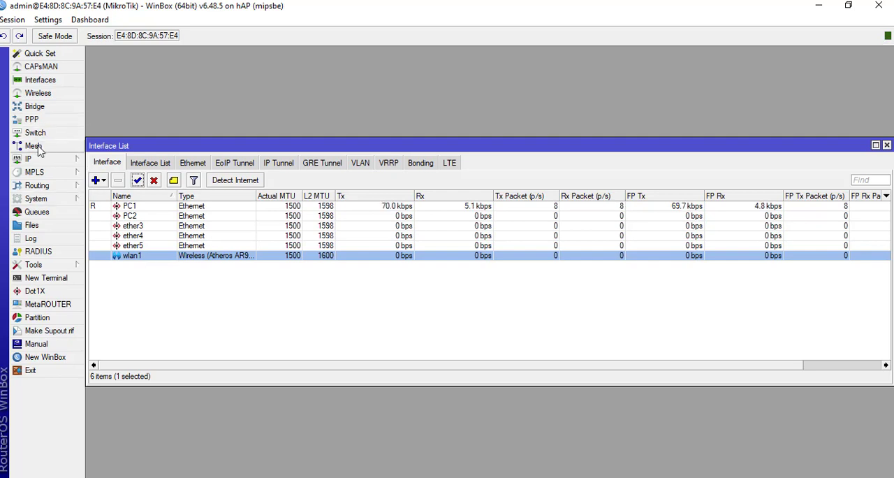
- Create a new bridge interface named bridge1 with the default settings
{"action": "left_click", "coordinate": [41, 109]}
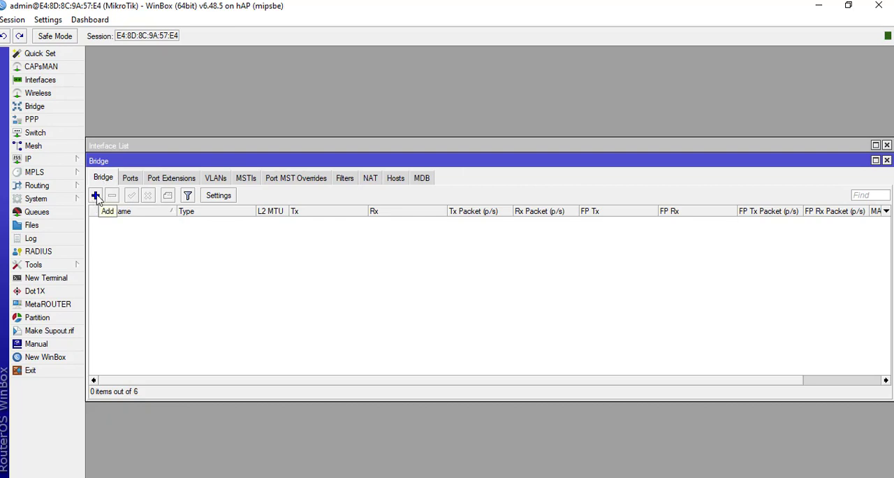
{"action": "left_click", "coordinate": [96, 196]}
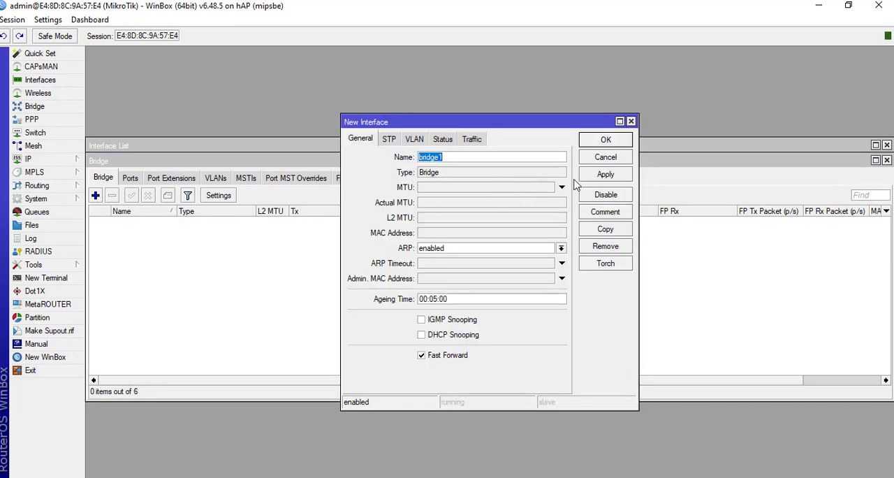
{"action": "left_click", "coordinate": [601, 178]}
{"action": "left_click", "coordinate": [605, 140]}
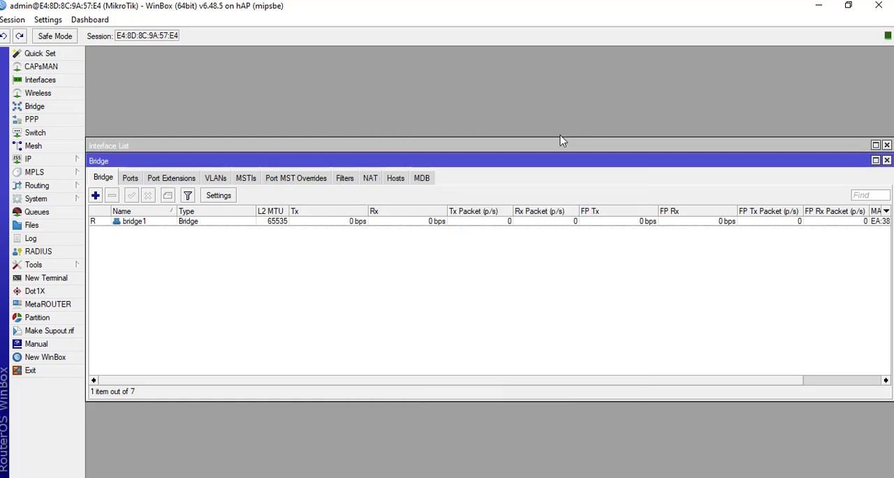
- Add the PC1 interface as a port of bridge1
{"action": "left_click", "coordinate": [133, 180]}
{"action": "left_click", "coordinate": [95, 195]}
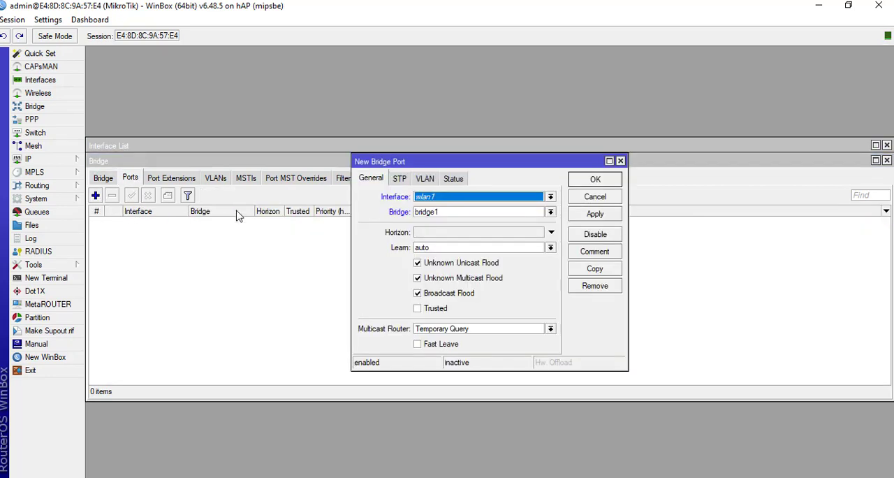
{"action": "left_click", "coordinate": [473, 199]}
{"action": "left_click", "coordinate": [454, 207]}
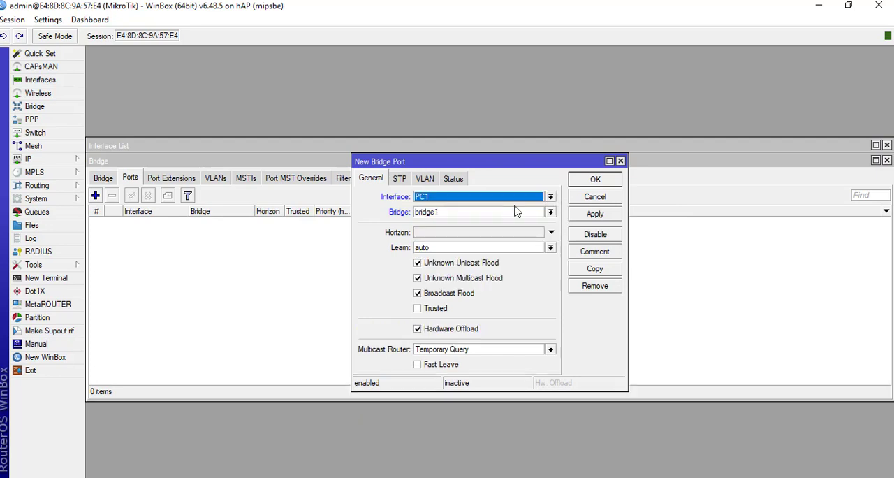
{"action": "left_click", "coordinate": [594, 215]}
{"action": "left_click", "coordinate": [598, 180]}
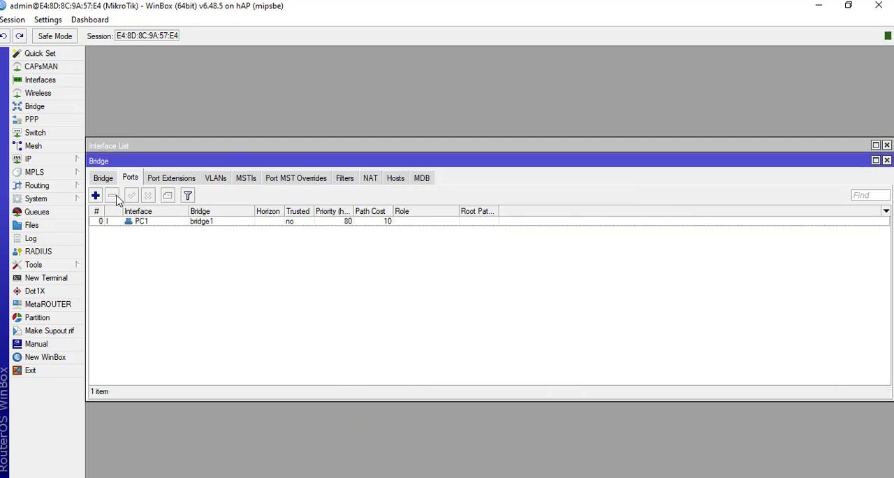
- Begin another bridge port, and reconnect to the MikroTik router from the neighbor list when the session drops
{"action": "left_click", "coordinate": [96, 197]}
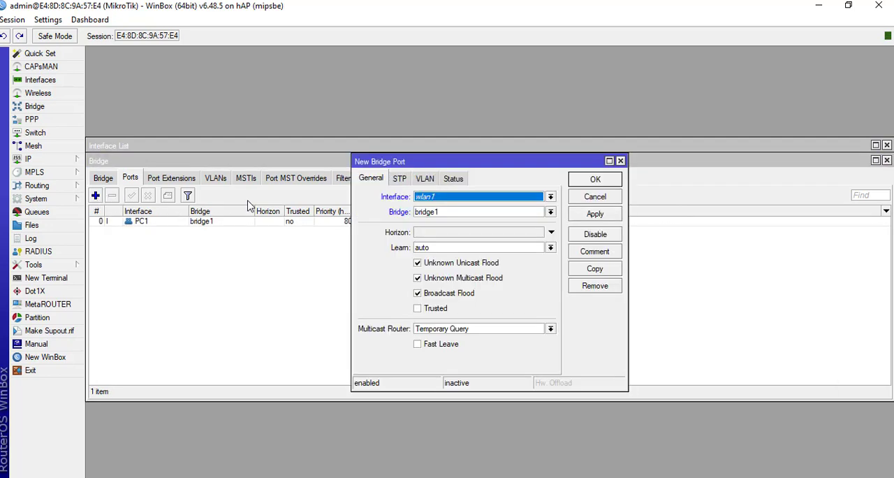
{"action": "left_click", "coordinate": [443, 204]}
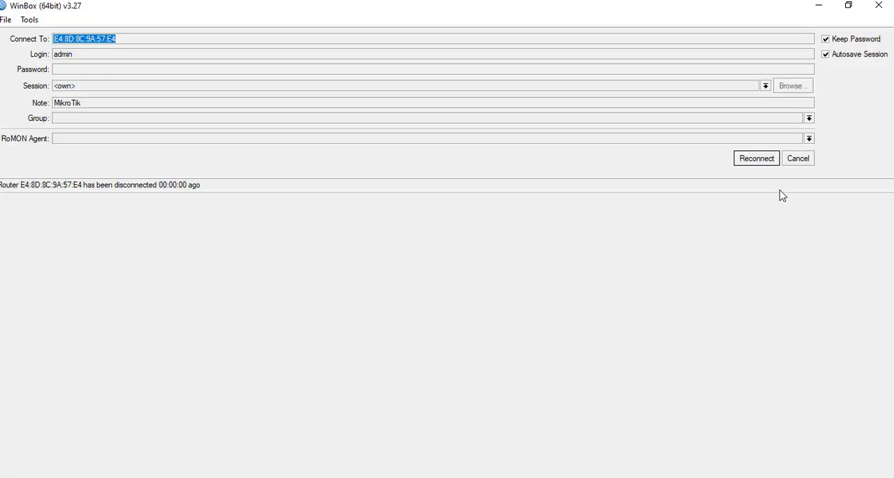
{"action": "left_click", "coordinate": [799, 159]}
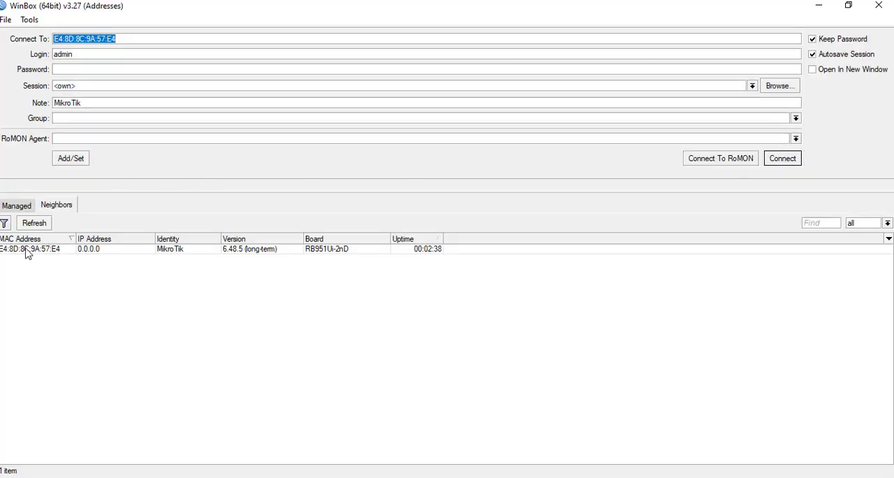
{"action": "left_click", "coordinate": [28, 249]}
{"action": "left_click", "coordinate": [795, 158]}
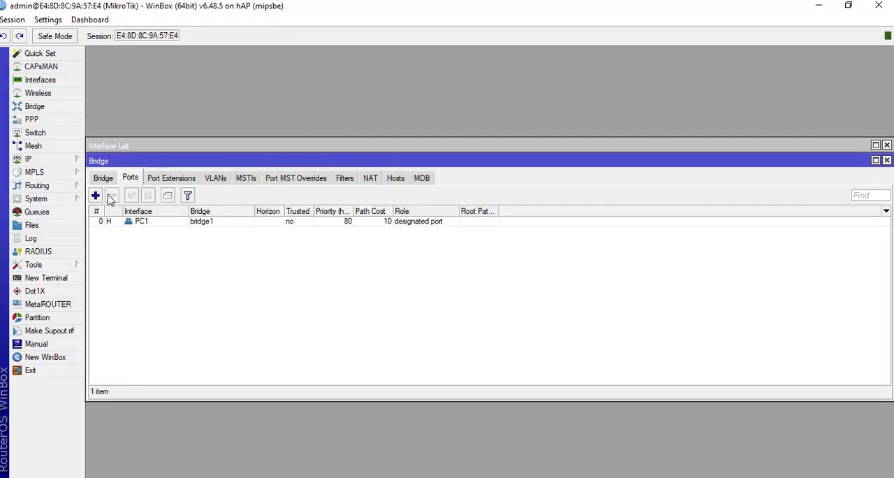
- Add the PC2 interface as a port of bridge1
{"action": "left_click", "coordinate": [96, 195]}
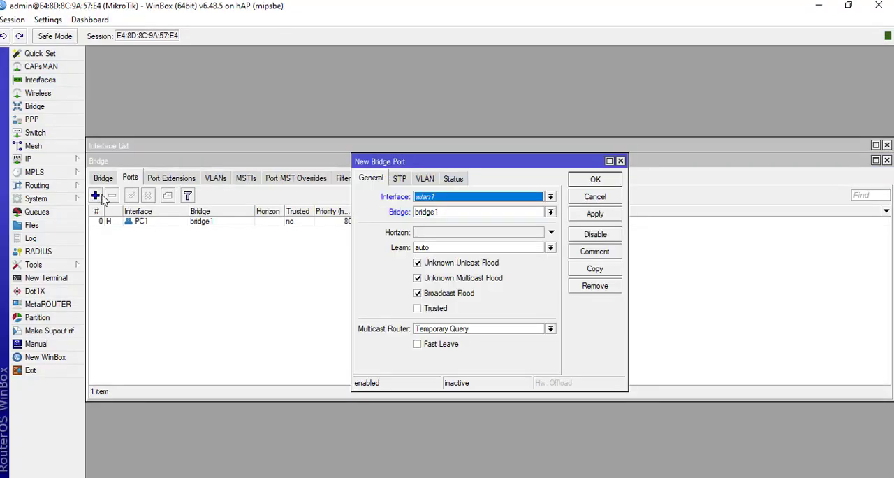
{"action": "left_click", "coordinate": [461, 197]}
{"action": "left_click", "coordinate": [435, 220]}
{"action": "left_click", "coordinate": [594, 214]}
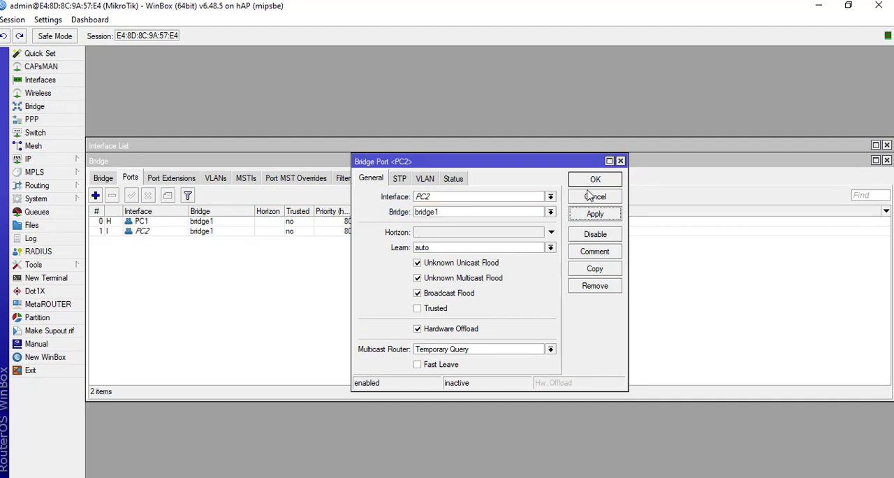
{"action": "left_click", "coordinate": [594, 179]}
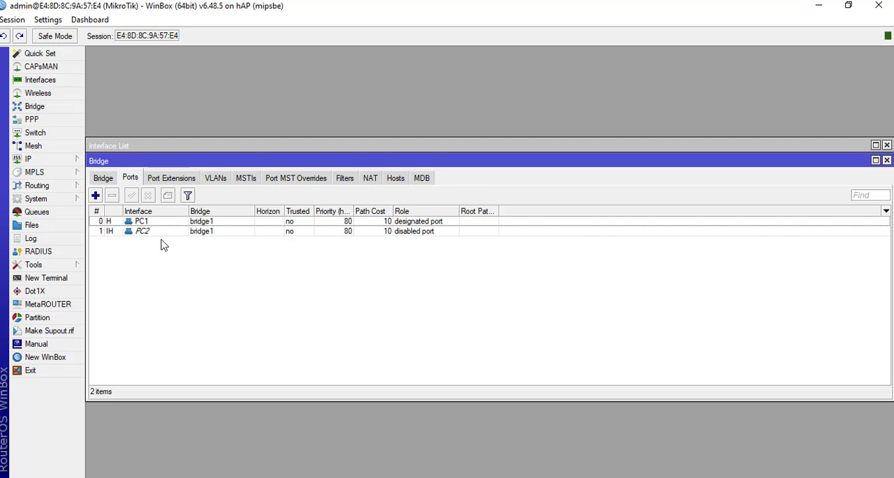
- Add a new entry to the router's IP address list and enter 192.150 as the start of its address
{"action": "left_click", "coordinate": [38, 160]}
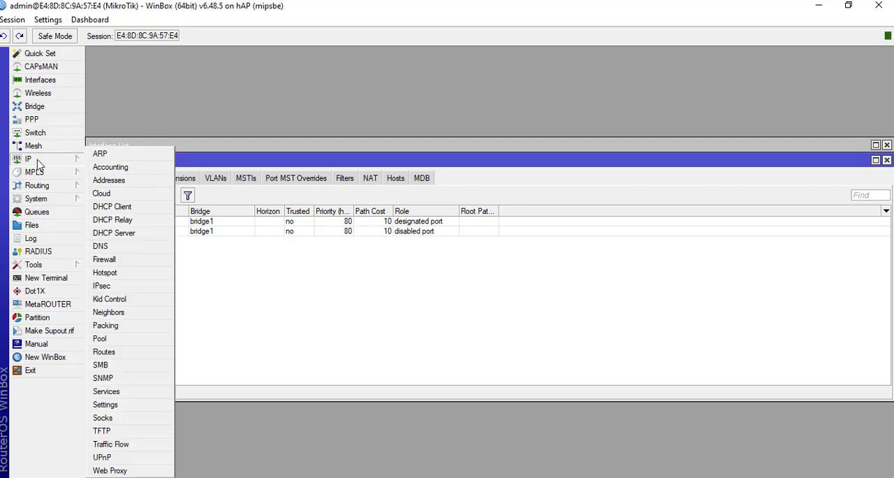
{"action": "left_click", "coordinate": [125, 182]}
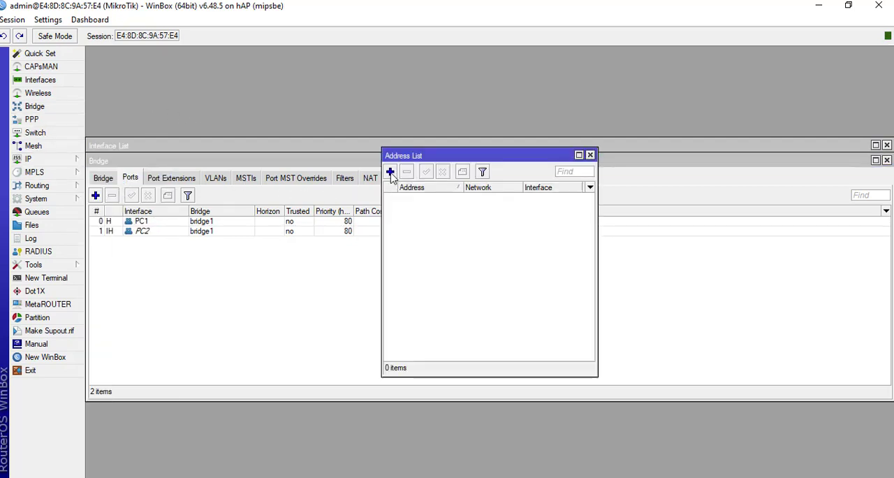
{"action": "left_click", "coordinate": [390, 172]}
{"action": "type", "text": "1"}
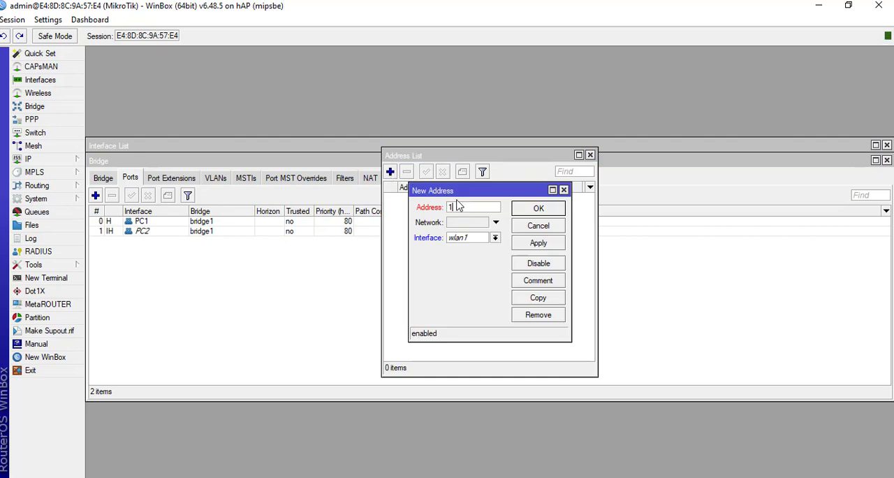
{"action": "type", "text": "92.168.3.1"}
{"action": "key", "text": "BackSpace"}
{"action": "key", "text": "BackSpace"}
- Check the gateway address required for PC 1 and PC 2 in the Word document, and return to WinBox
{"action": "key", "text": "alt+Tab"}
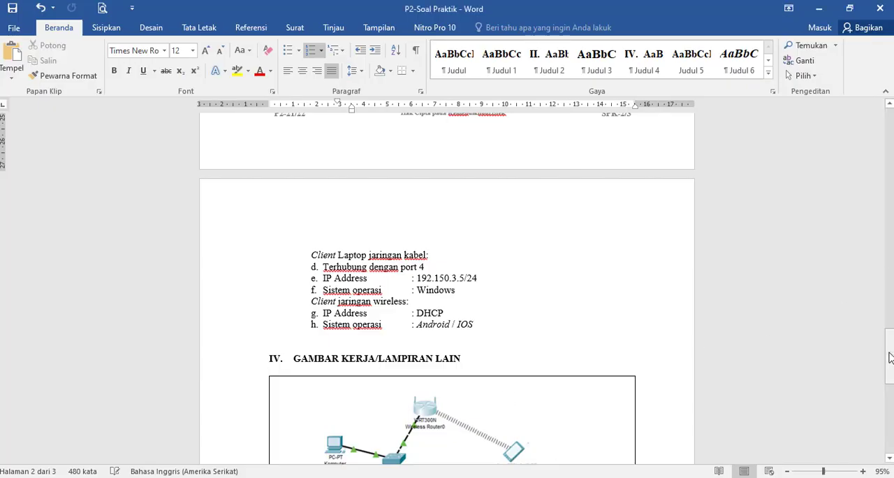
{"action": "left_click_drag", "start_coordinate": [891, 352], "coordinate": [891, 280]}
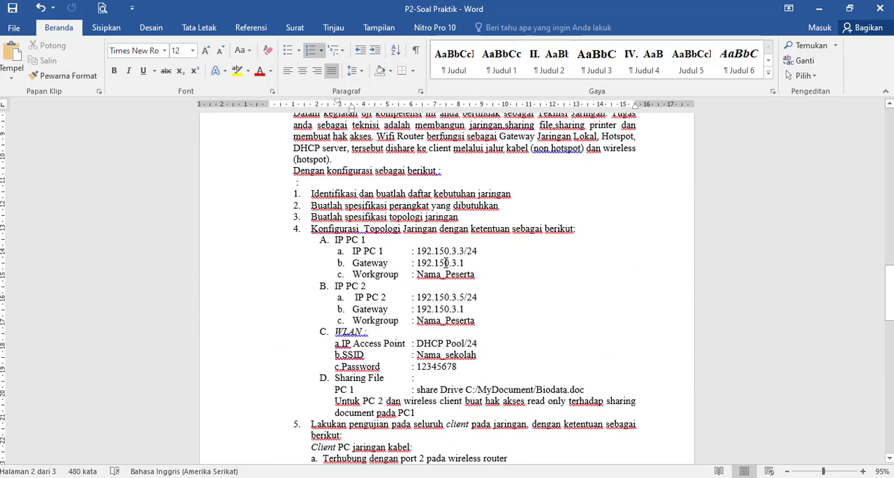
{"action": "key", "text": "alt+Tab"}
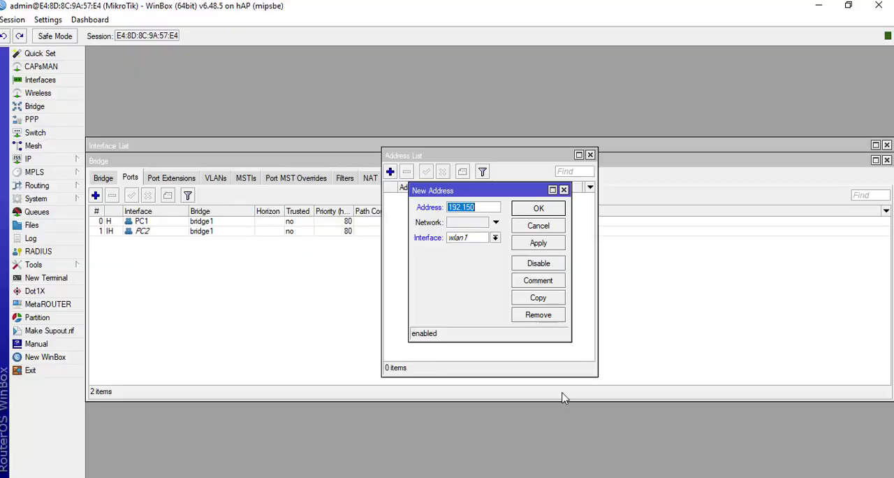
- Complete the new IP address as 192.150.3.1/24, assign it to the bridge1 interface and save the entry
{"action": "left_click", "coordinate": [479, 207]}
{"action": "type", "text": ".3.1"}
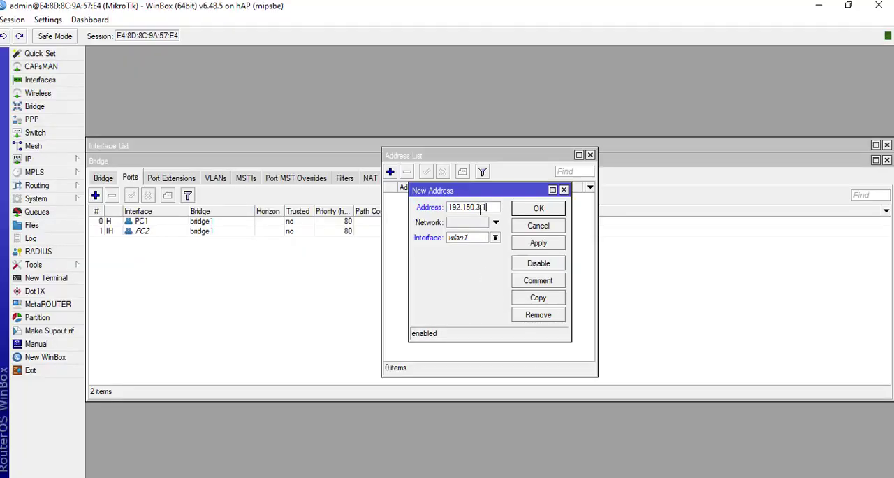
{"action": "type", "text": "/24"}
{"action": "left_click", "coordinate": [494, 239]}
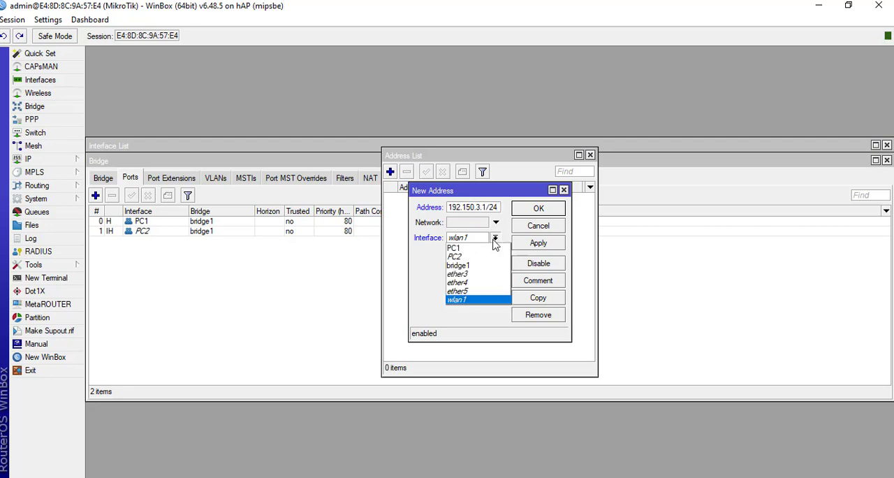
{"action": "left_click", "coordinate": [464, 269]}
{"action": "left_click", "coordinate": [538, 244]}
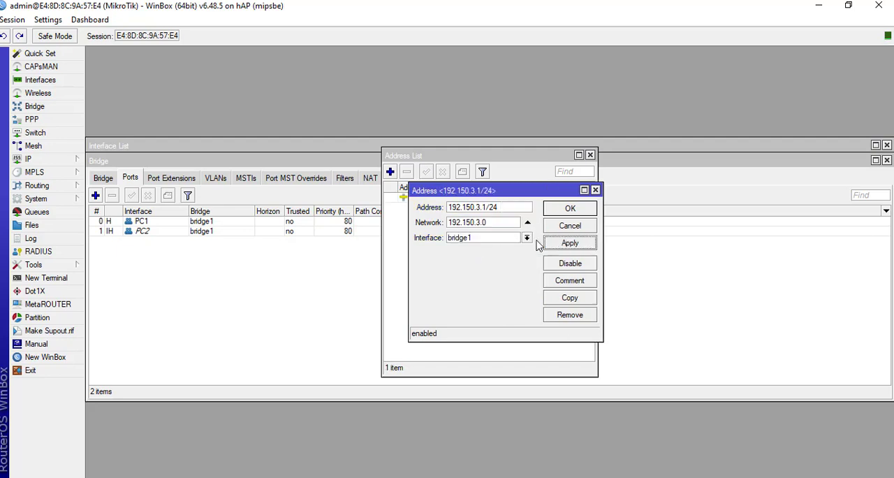
{"action": "left_click", "coordinate": [562, 209]}
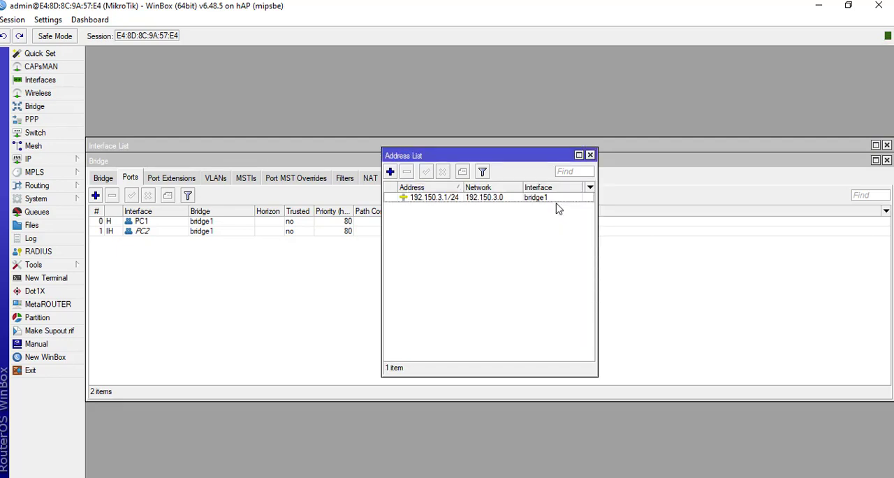
- Add a second IP address, 192.160.3.1/24, on the wlan1 interface and save the entry
{"action": "left_click", "coordinate": [391, 172]}
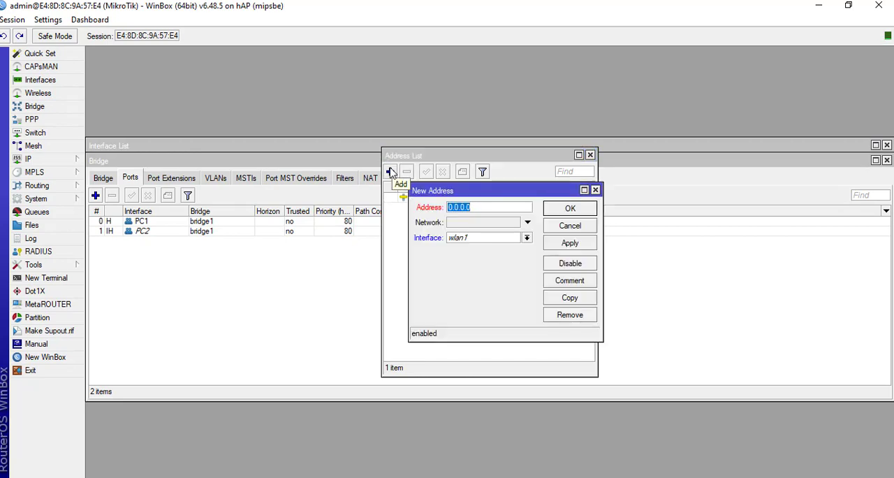
{"action": "type", "text": "192"}
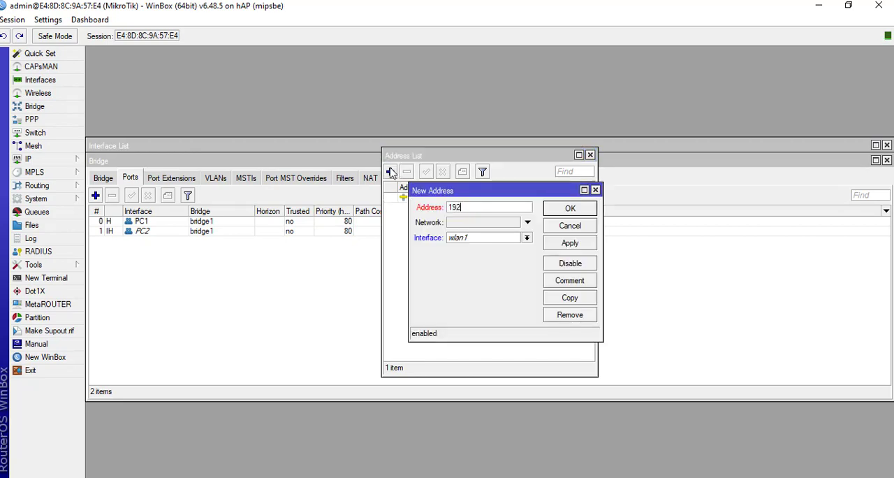
{"action": "type", "text": ".168."}
{"action": "type", "text": "1"}
{"action": "key", "text": "BackSpace"}
{"action": "key", "text": "BackSpace"}
{"action": "key", "text": "BackSpace"}
{"action": "type", "text": "0.3.1/24"}
{"action": "left_click", "coordinate": [574, 249]}
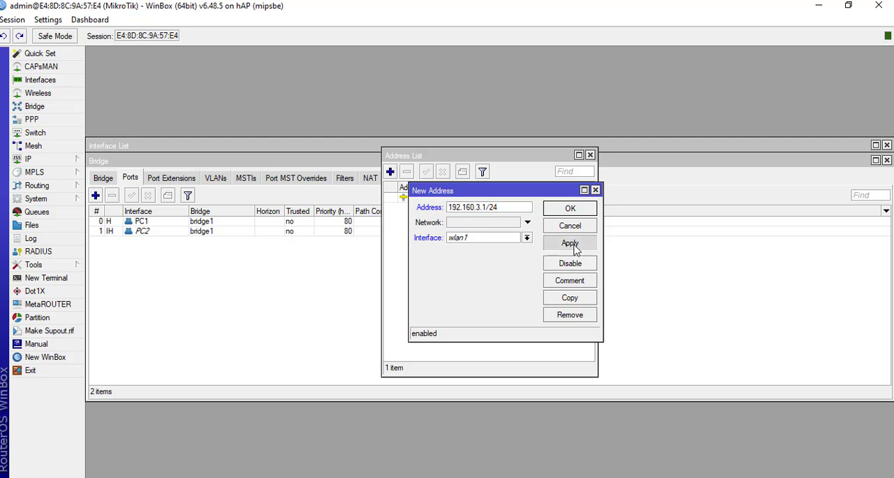
{"action": "left_click", "coordinate": [573, 210]}
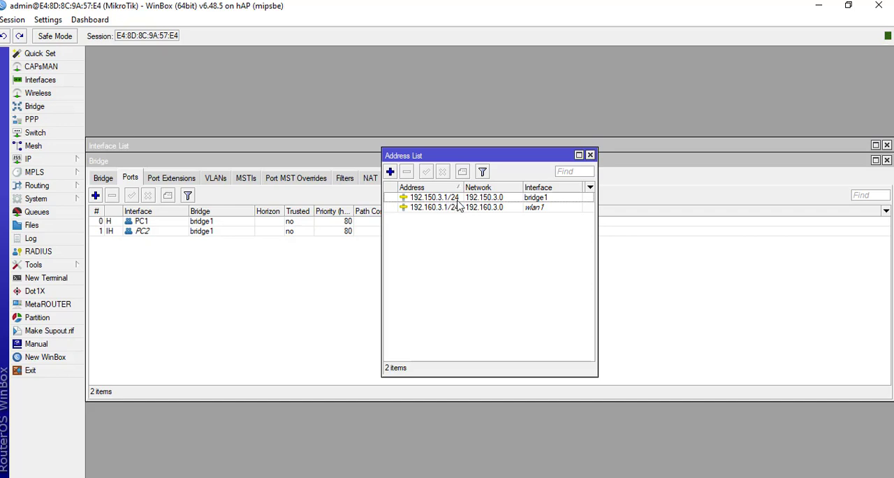
- Run DHCP Setup on wlan1 with network 192.160.3.0/24, gateway 192.160.3.1 and address pool 192.160.3.2-192.160.3.254
{"action": "mouse_move", "coordinate": [458, 204]}
{"action": "left_click", "coordinate": [237, 279]}
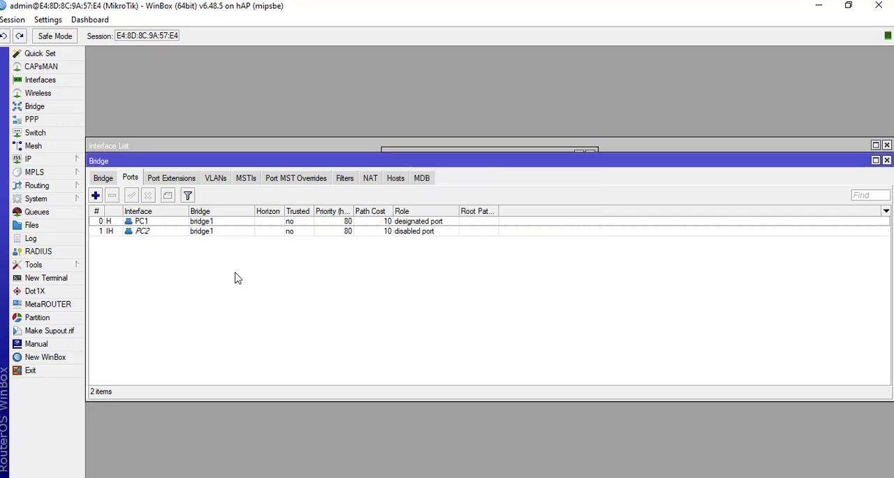
{"action": "left_click", "coordinate": [28, 159]}
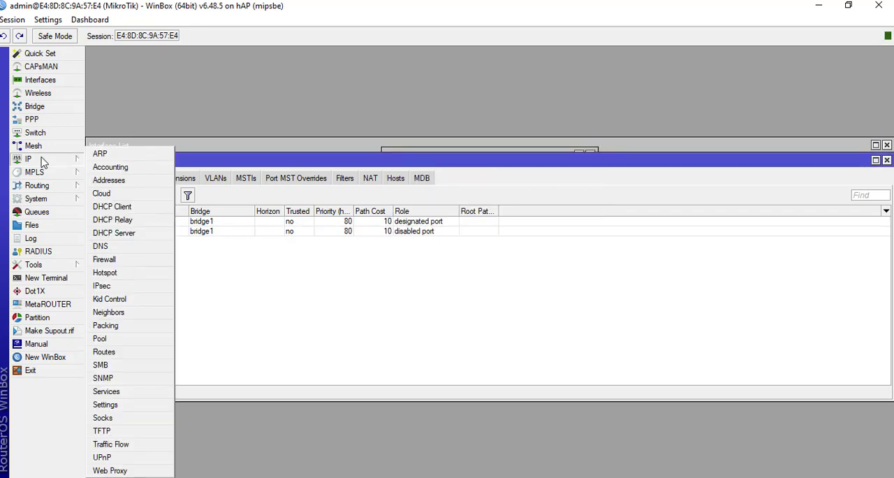
{"action": "left_click", "coordinate": [104, 235]}
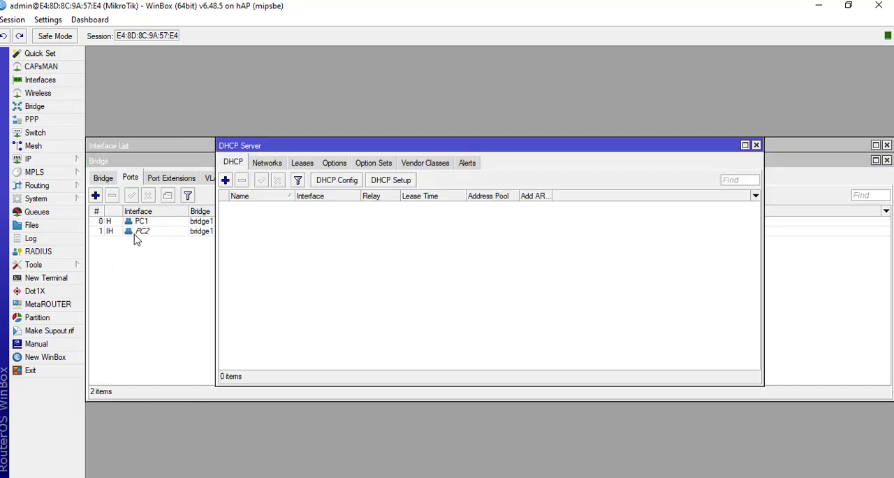
{"action": "left_click", "coordinate": [377, 182]}
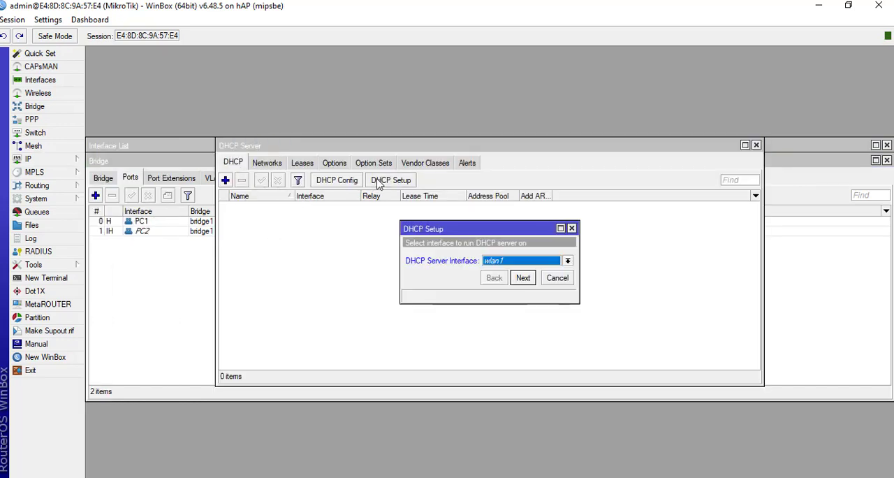
{"action": "left_click", "coordinate": [526, 283]}
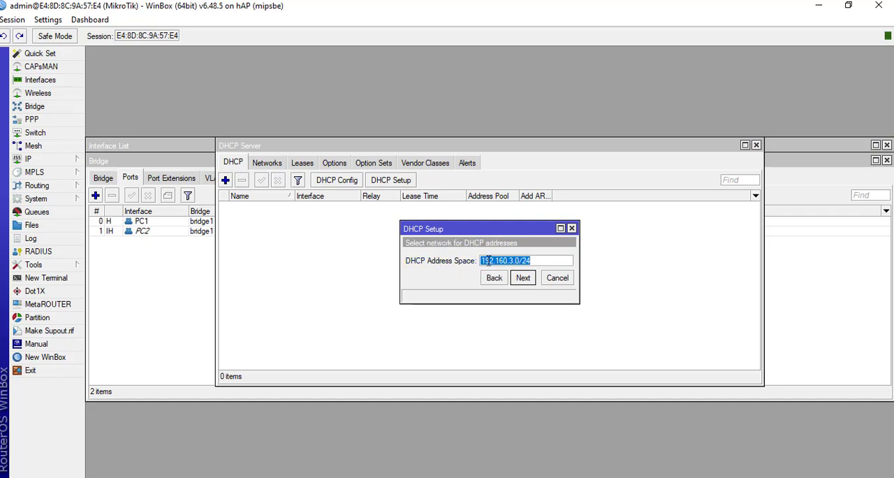
{"action": "left_click", "coordinate": [525, 280]}
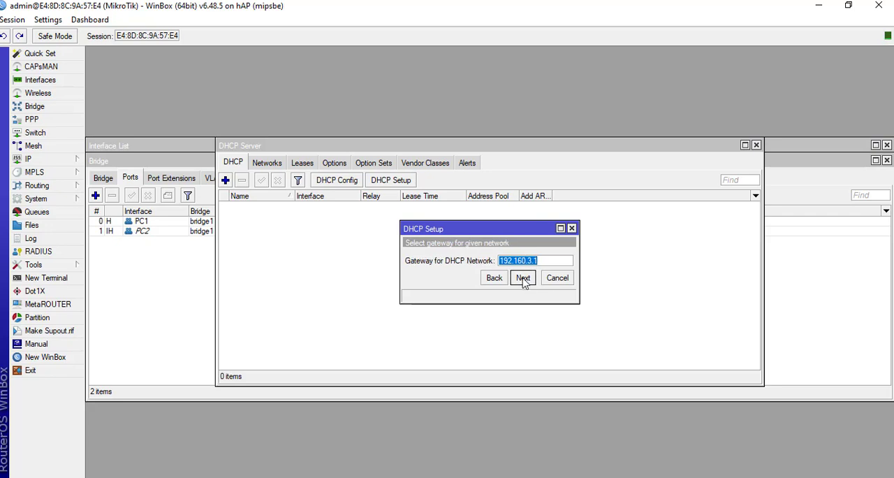
{"action": "left_click", "coordinate": [524, 279]}
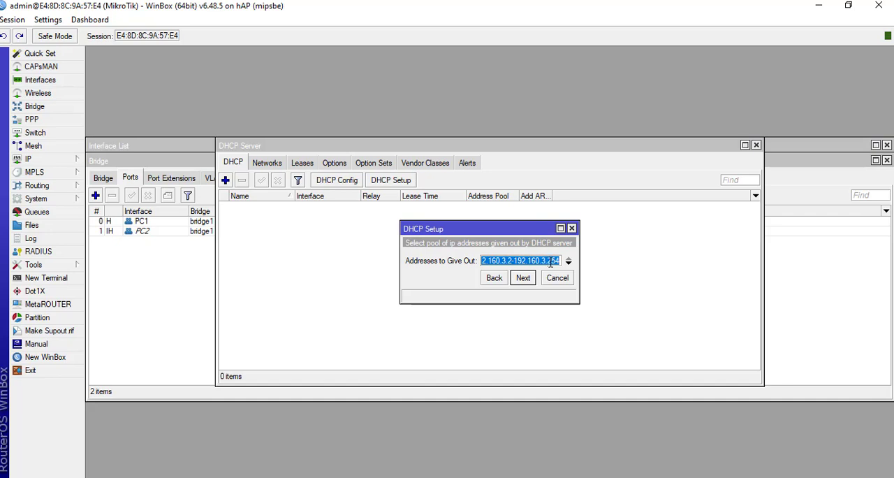
{"action": "left_click", "coordinate": [525, 278]}
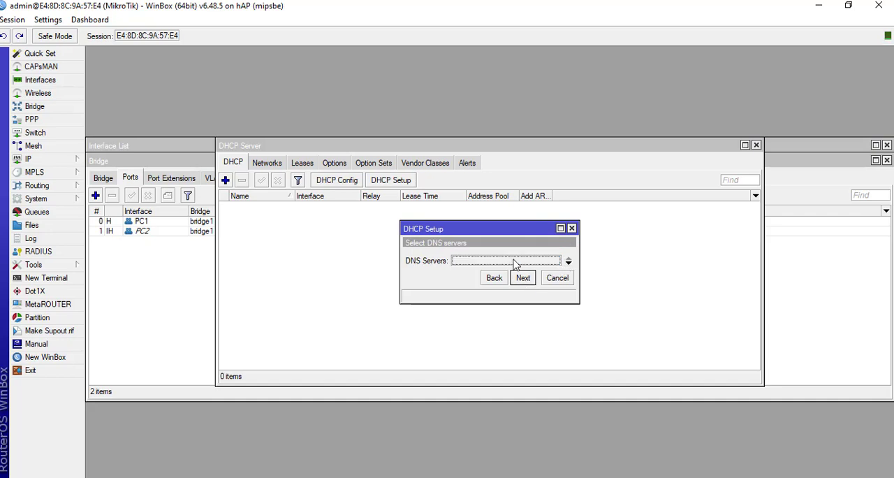
- Set the DHCP server's DNS servers to 8.8.8.8 and 8.8.4.4
{"action": "left_click", "coordinate": [568, 261]}
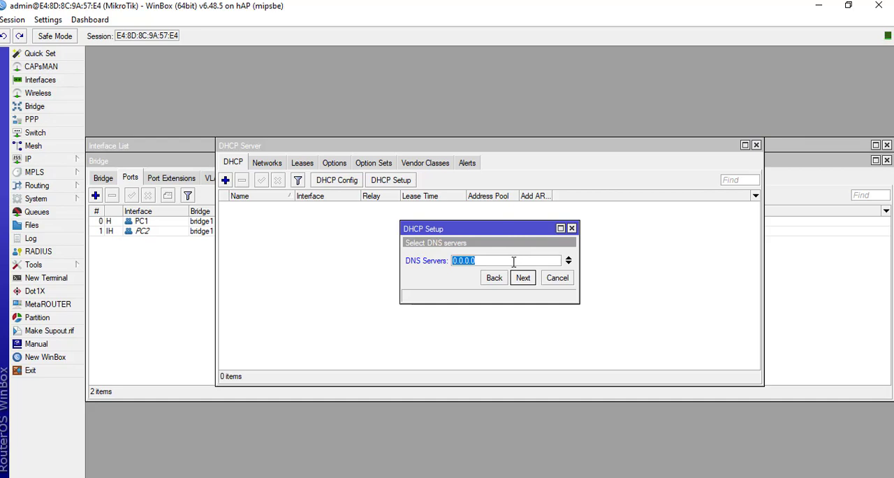
{"action": "type", "text": "8"}
{"action": "left_click", "coordinate": [569, 263]}
{"action": "type", "text": "8.8.8"}
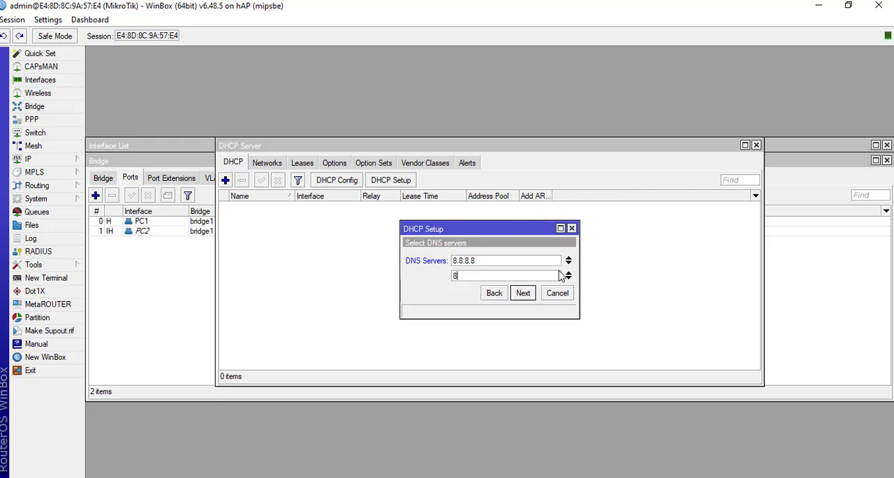
{"action": "type", "text": ".4.4"}
{"action": "left_click", "coordinate": [528, 294]}
- Set the DHCP lease time to 60 minutes and finish the DHCP setup
{"action": "left_click", "coordinate": [466, 260]}
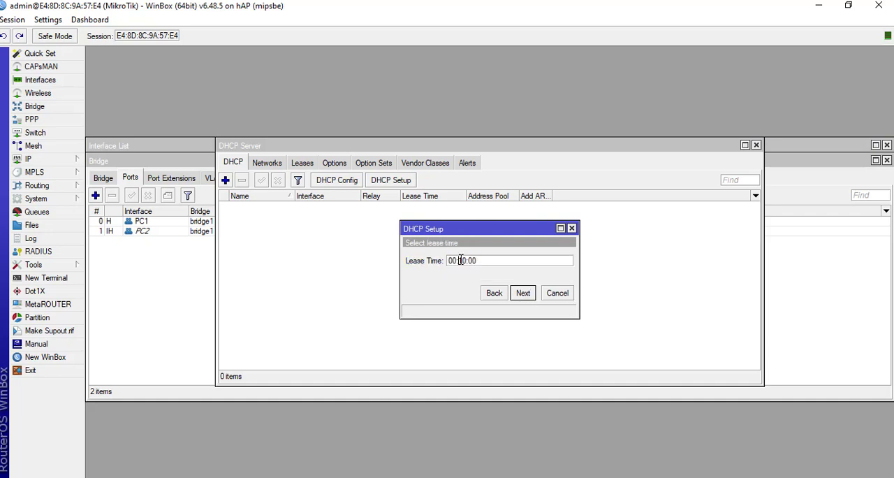
{"action": "left_click_drag", "start_coordinate": [463, 261], "coordinate": [459, 260]}
{"action": "type", "text": "6"}
{"action": "left_click", "coordinate": [515, 297]}
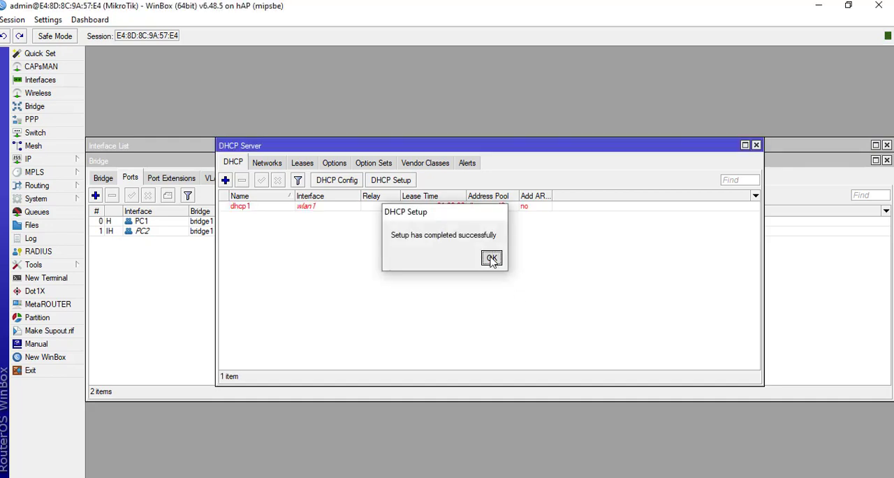
{"action": "left_click", "coordinate": [491, 258]}
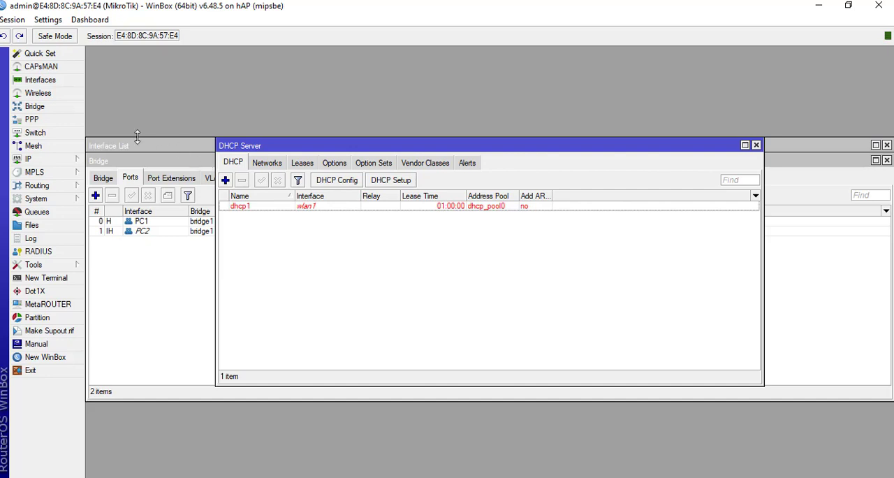
- Open the wlan1 wireless interface settings and set its mode to ap bridge
{"action": "left_click", "coordinate": [66, 102]}
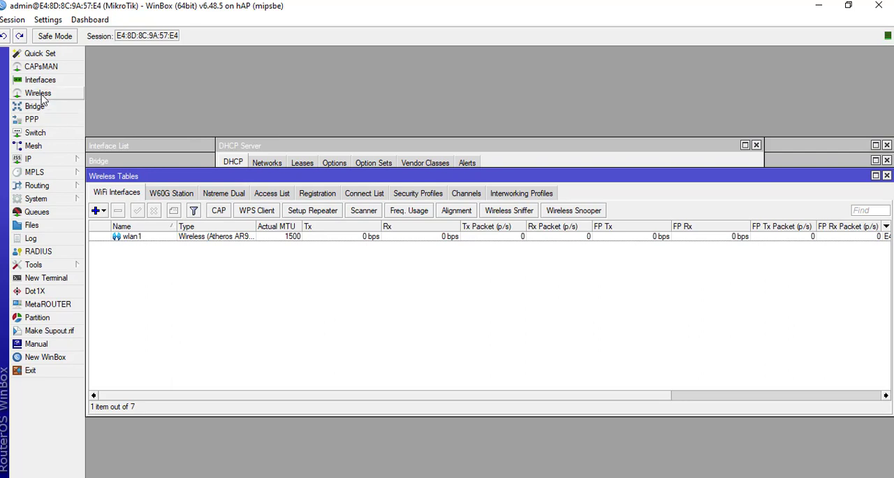
{"action": "double_click", "coordinate": [156, 240]}
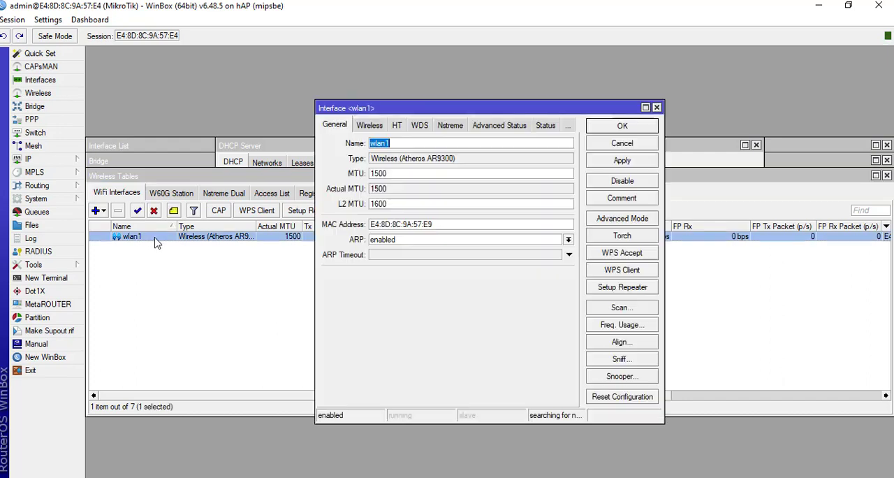
{"action": "left_click", "coordinate": [369, 126]}
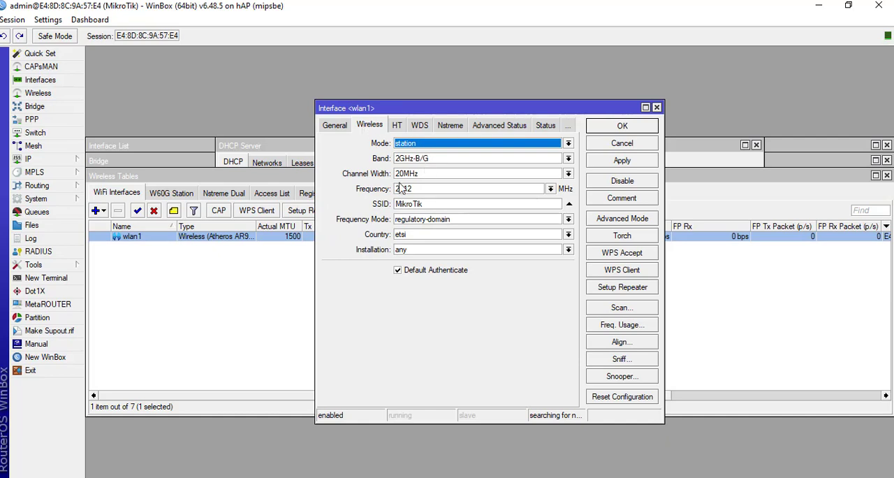
{"action": "left_click", "coordinate": [423, 143]}
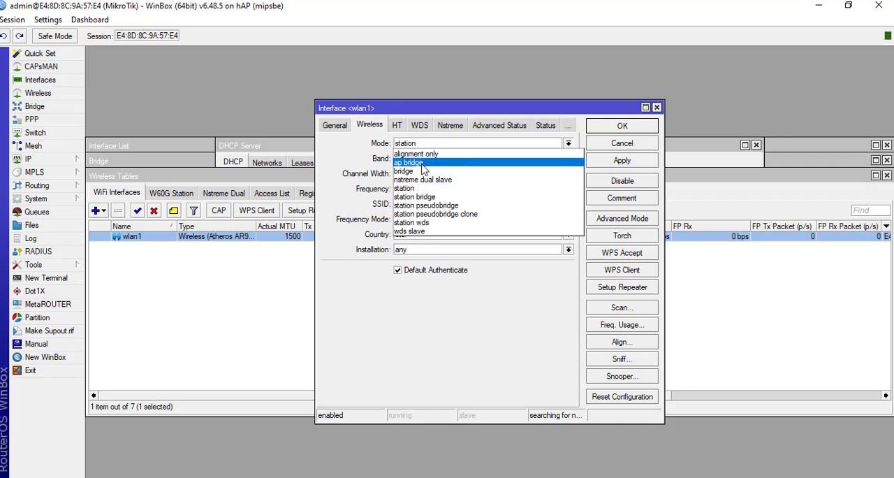
{"action": "left_click", "coordinate": [412, 162]}
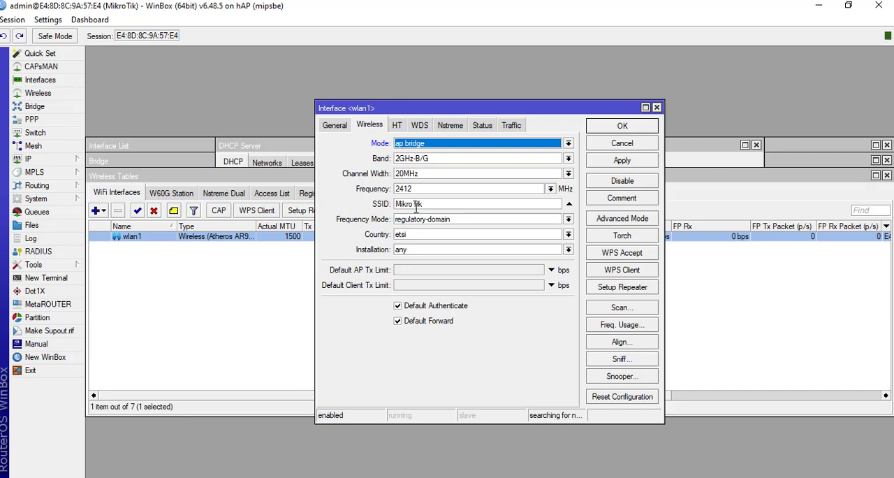
- Replace the SSID of wlan1 with SMKN1TANJUNGANOM
{"action": "left_click_drag", "start_coordinate": [435, 203], "coordinate": [381, 192]}
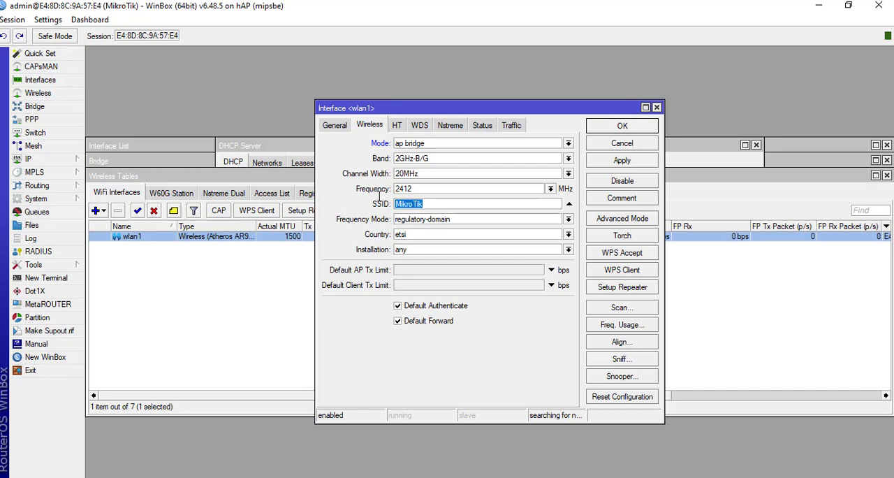
{"action": "type", "text": "SMKN1TANJUNGANOM"}
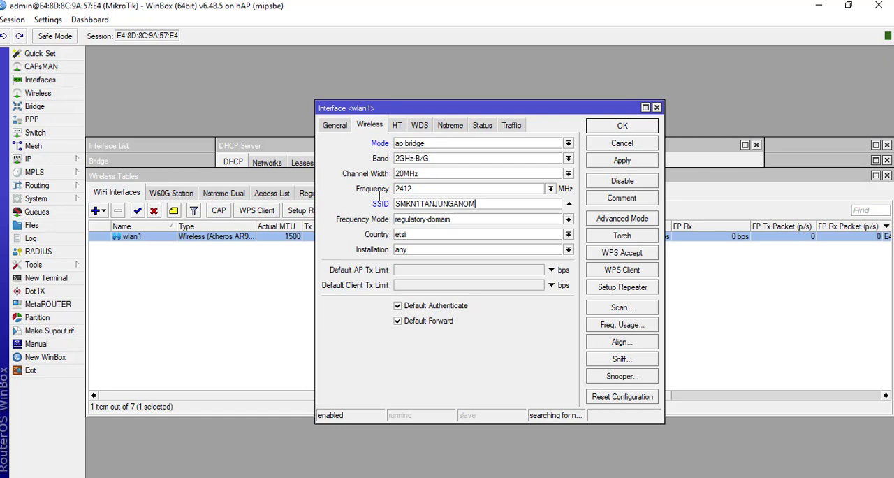
- Check the WLAN requirements in the Word document, and save the wlan1 wireless settings in WinBox
{"action": "left_click", "coordinate": [565, 477]}
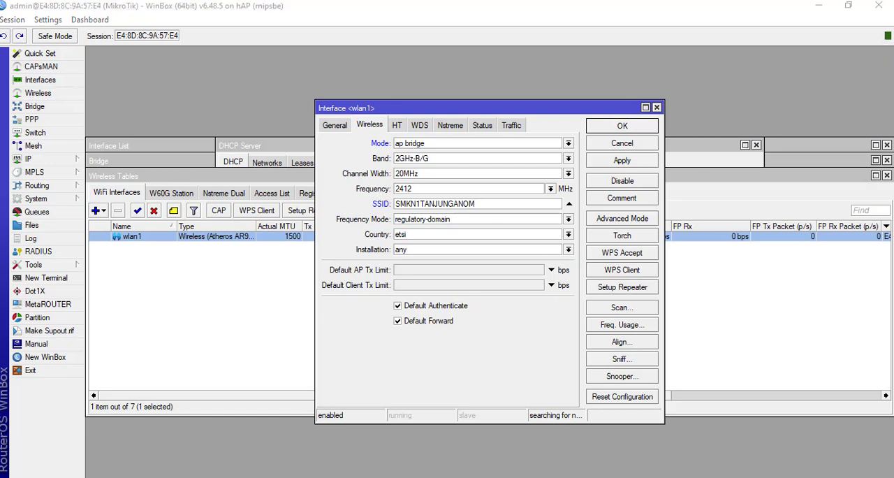
{"action": "scroll", "coordinate": [496, 360], "scroll_direction": "up", "scroll_amount": 1}
{"action": "scroll", "coordinate": [493, 365], "scroll_direction": "down", "scroll_amount": 1}
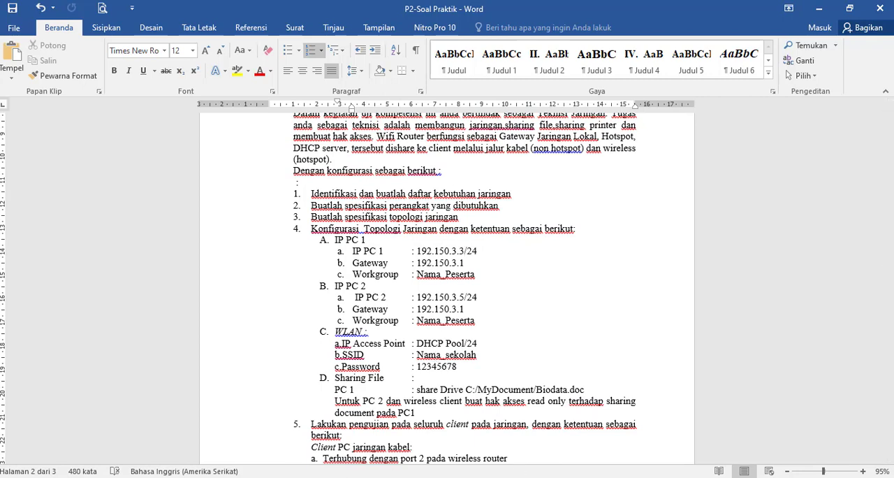
{"action": "left_click", "coordinate": [552, 477]}
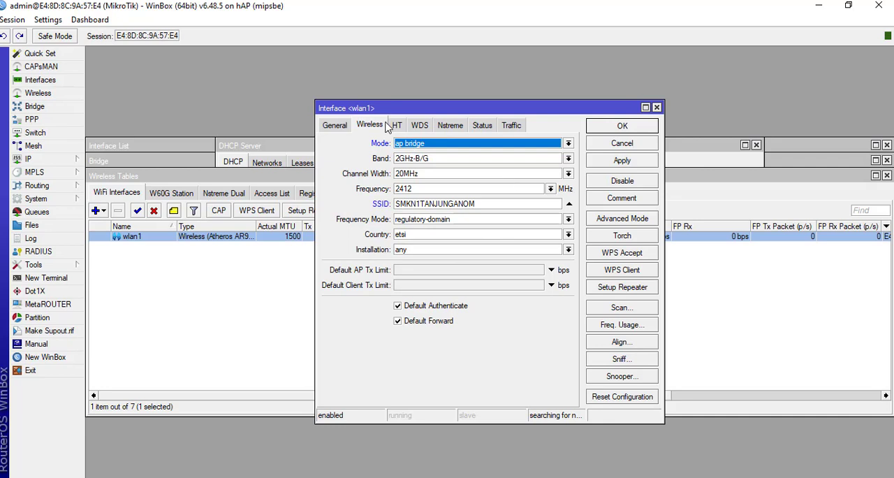
{"action": "left_click", "coordinate": [616, 162]}
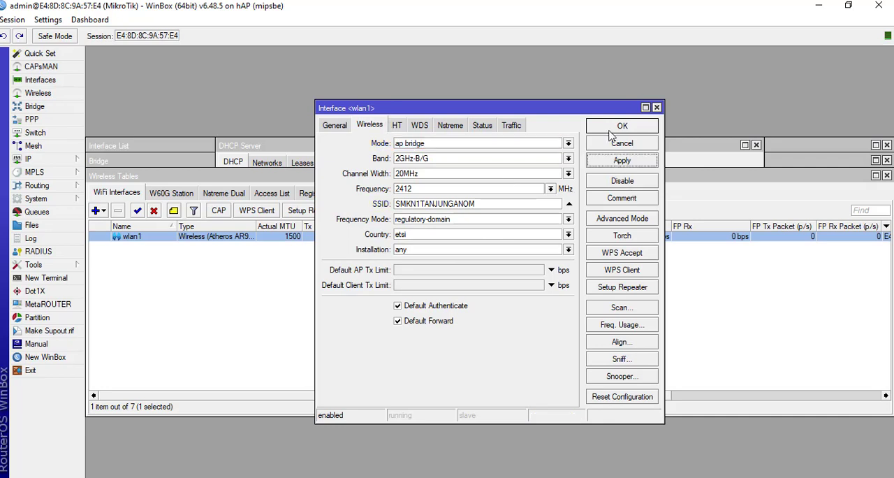
{"action": "left_click", "coordinate": [613, 128]}
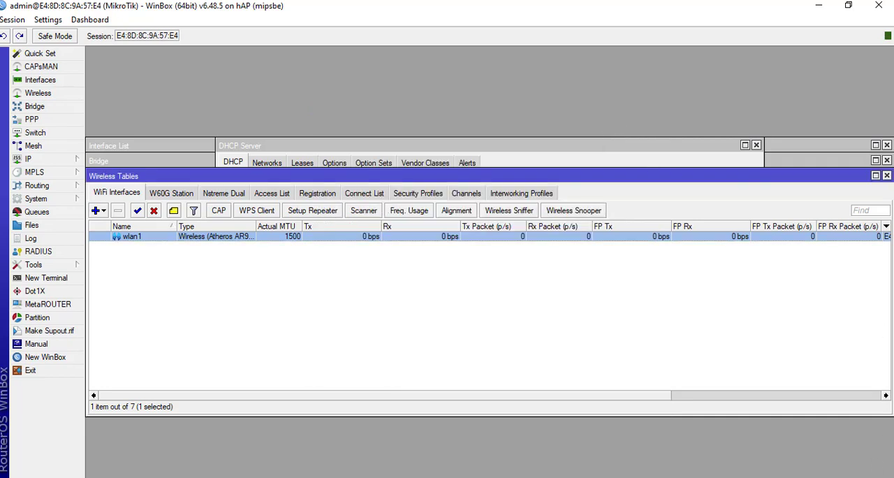
- Turn on Wi-Fi from the Windows network settings to list the available wireless networks
{"action": "left_click", "coordinate": [781, 477]}
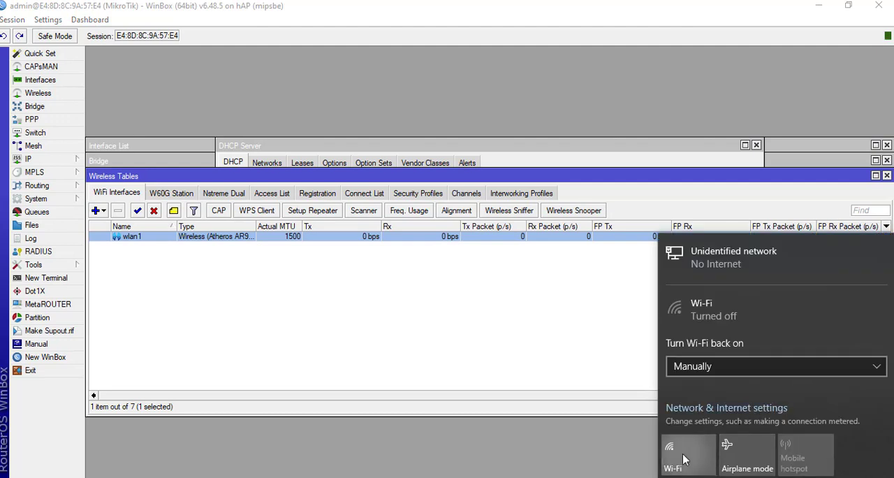
{"action": "left_click", "coordinate": [685, 458]}
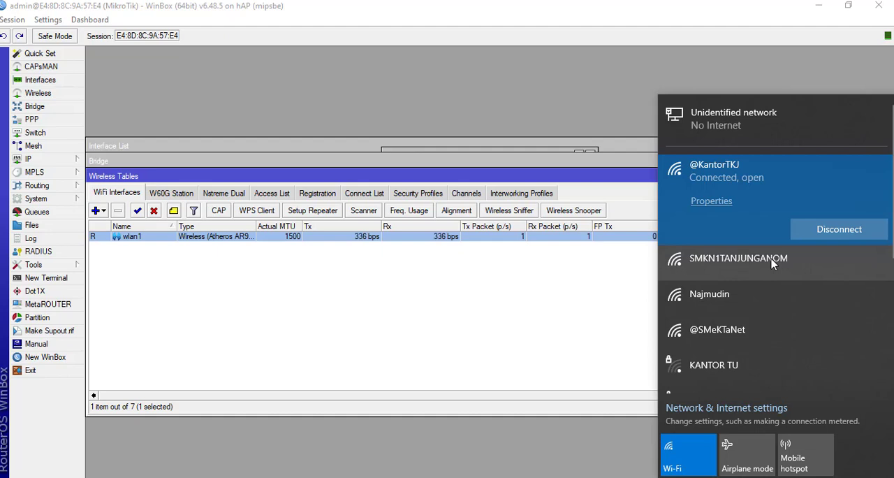
- Connect Windows to the open SMKN1TANJUNGANOM Wi-Fi network, and review the WLAN requirements in the Word exam document
{"action": "left_click", "coordinate": [745, 272]}
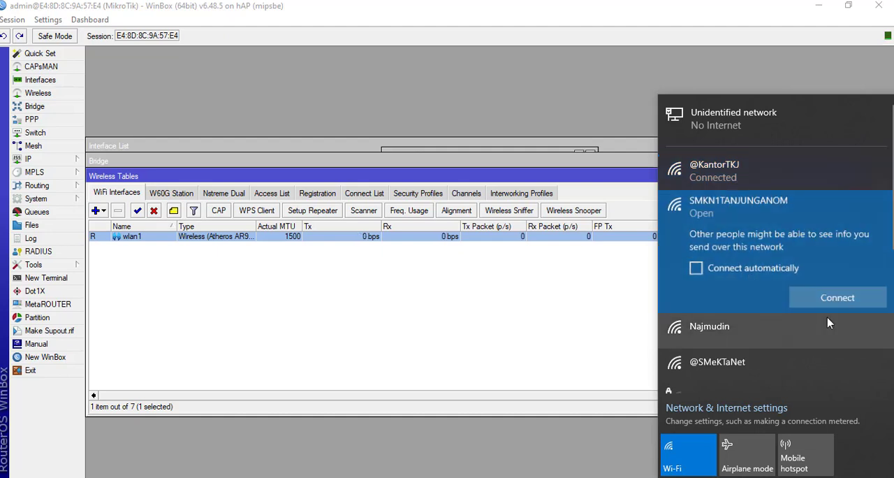
{"action": "left_click", "coordinate": [824, 299]}
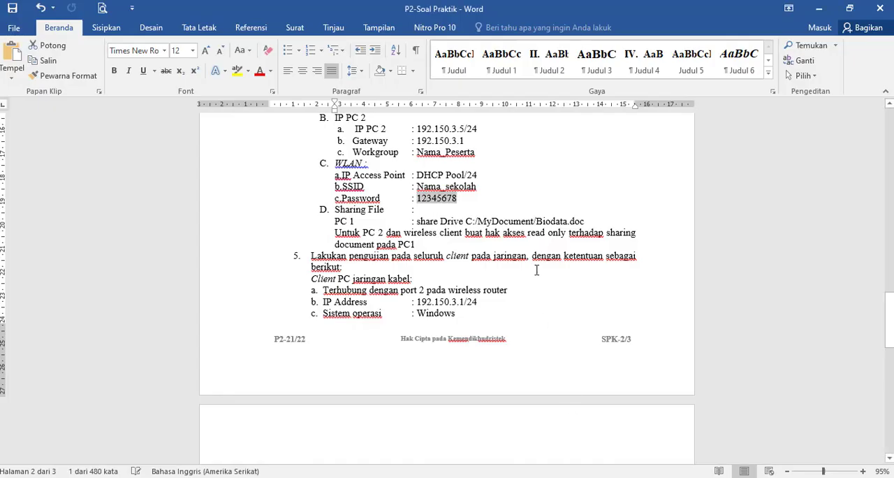
{"action": "left_click_drag", "start_coordinate": [889, 337], "coordinate": [890, 307]}
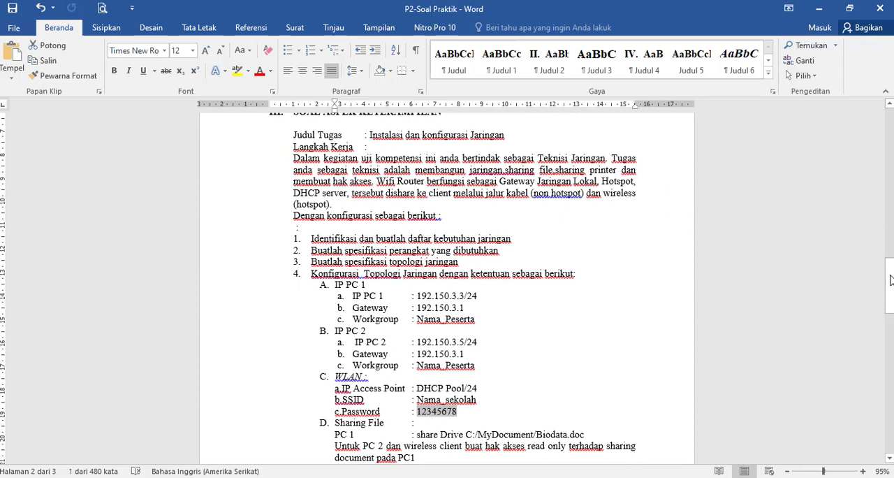
{"action": "left_click_drag", "start_coordinate": [889, 284], "coordinate": [889, 323]}
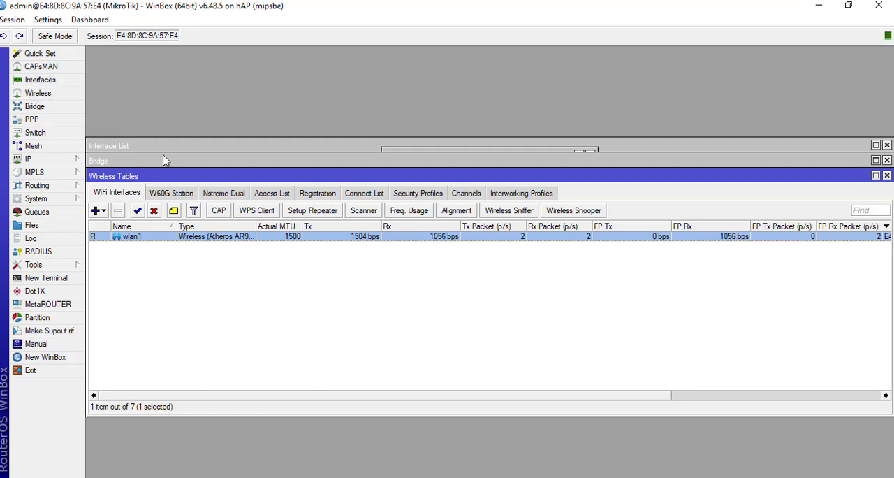
- Open the default wireless security profile in WinBox and set its mode to dynamic keys
{"action": "left_click", "coordinate": [427, 199]}
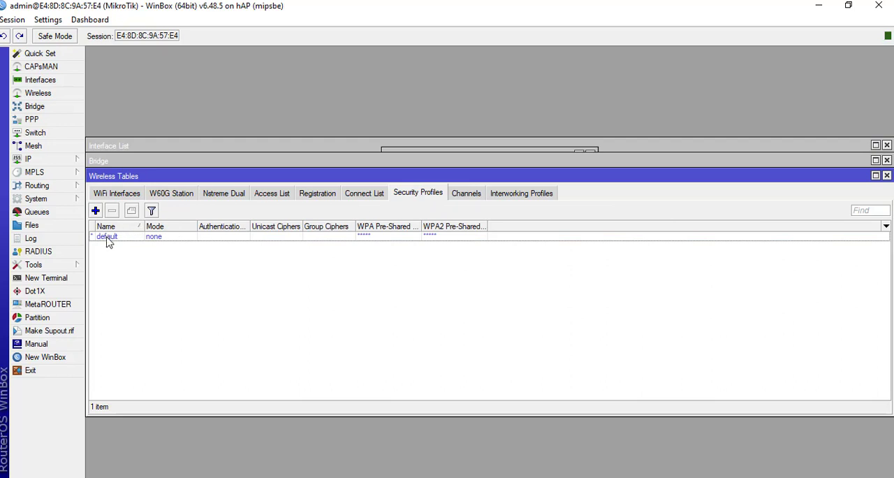
{"action": "double_click", "coordinate": [106, 238]}
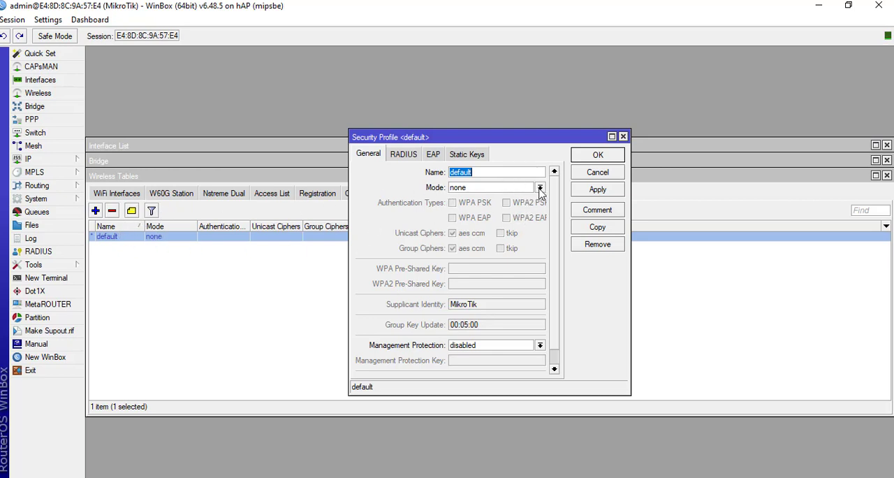
{"action": "left_click", "coordinate": [517, 192]}
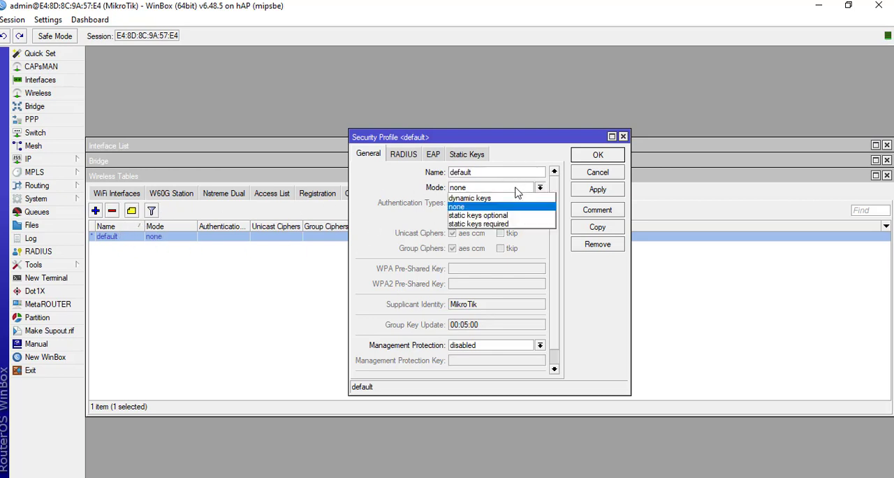
{"action": "left_click", "coordinate": [495, 199]}
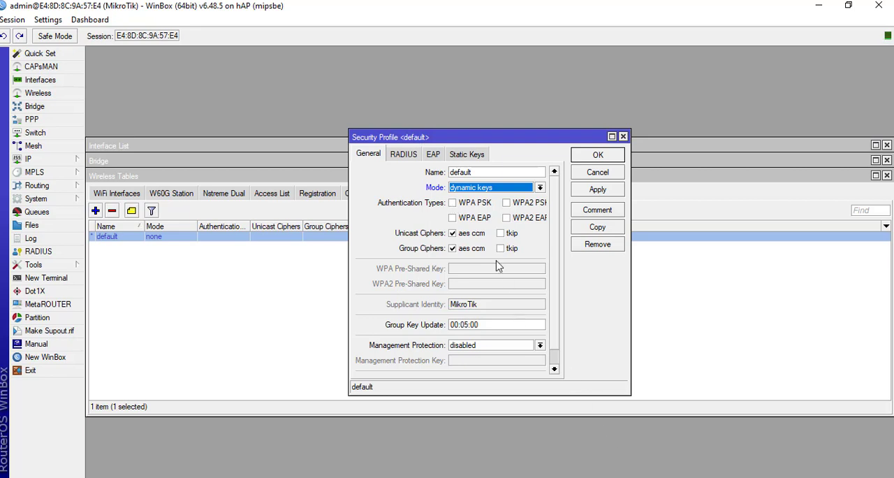
{"action": "left_click", "coordinate": [551, 476]}
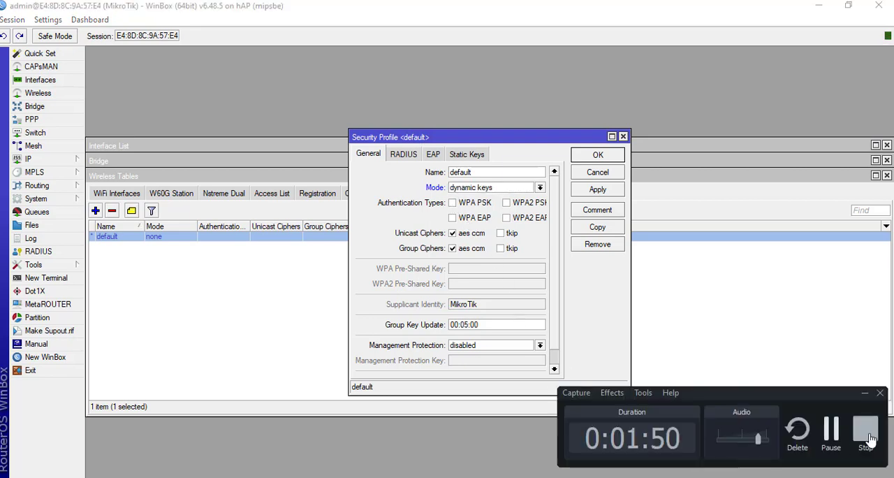
{"action": "left_click", "coordinate": [865, 393]}
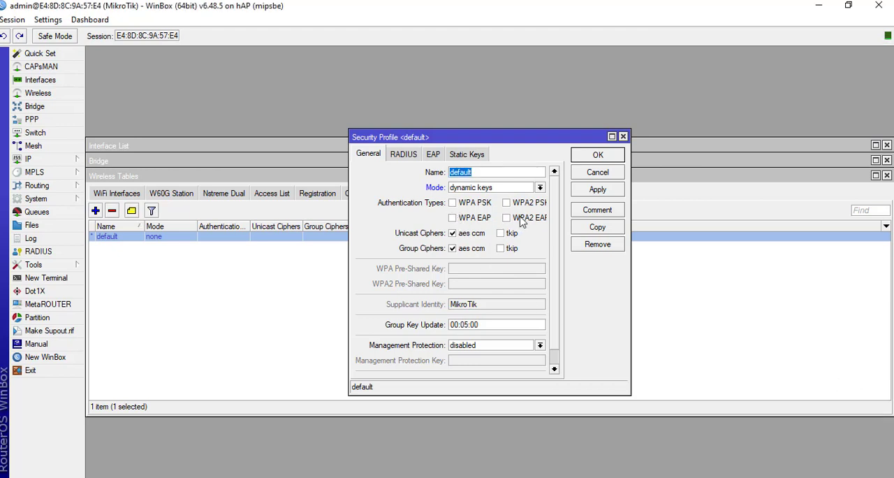
- Enable WPA PSK and WPA2 PSK in the default security profile, enter both pre-shared keys, and save it
{"action": "left_click", "coordinate": [454, 203]}
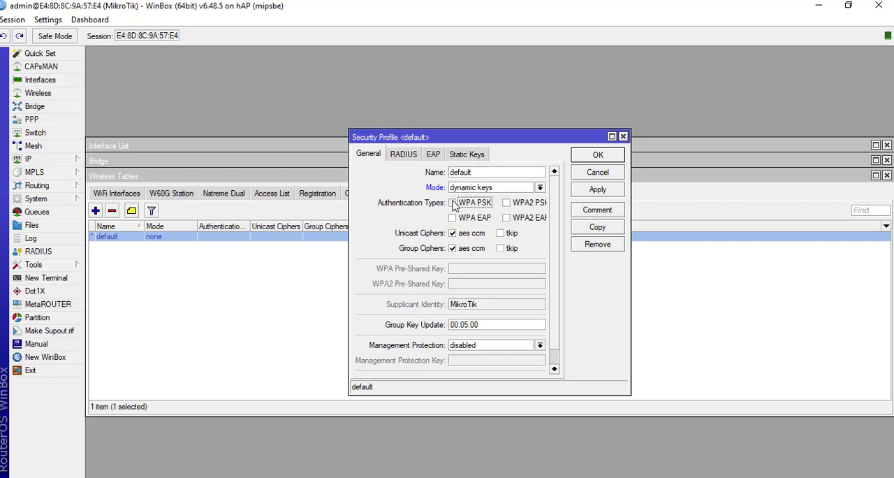
{"action": "left_click", "coordinate": [507, 203]}
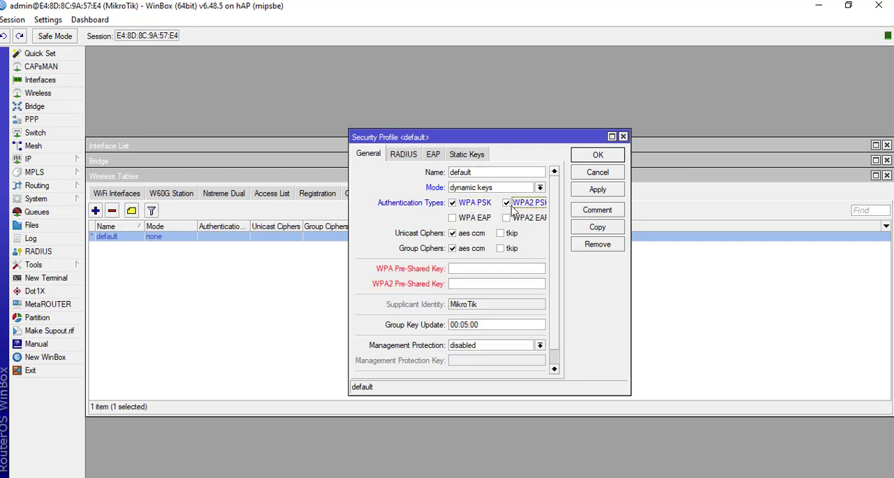
{"action": "left_click", "coordinate": [473, 268]}
{"action": "type", "text": "********"}
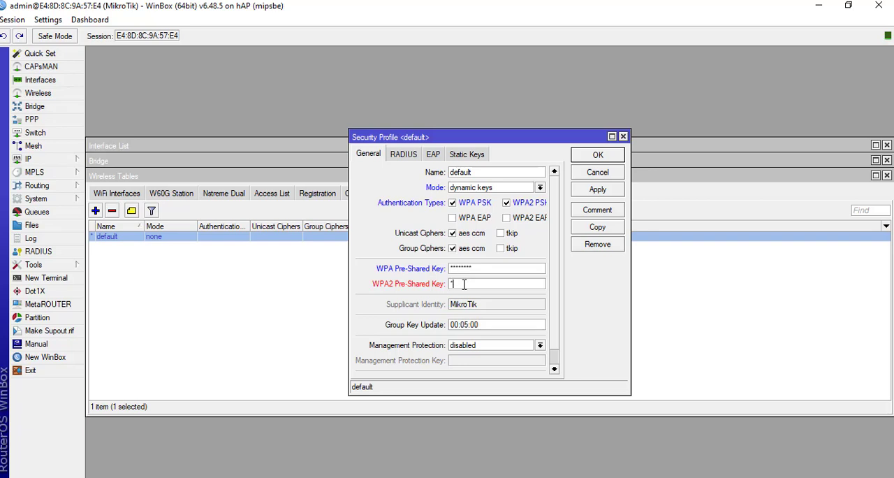
{"action": "left_click", "coordinate": [464, 284]}
{"action": "type", "text": "********"}
{"action": "left_click", "coordinate": [605, 189]}
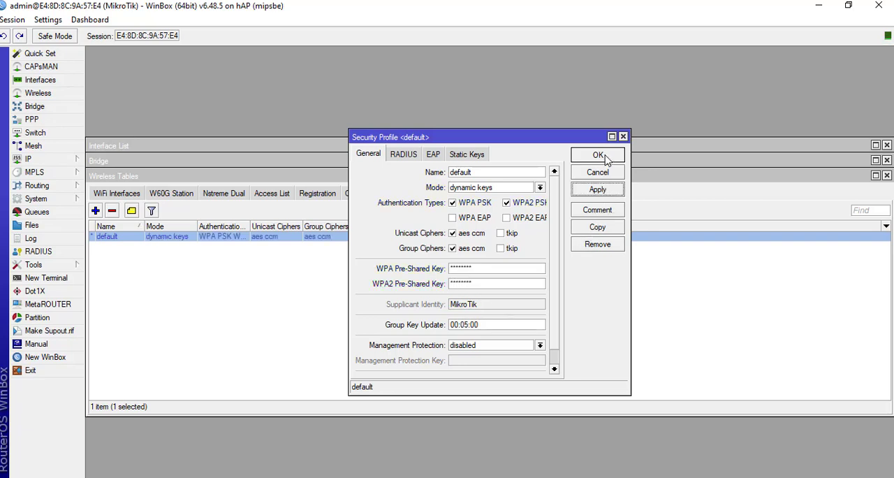
{"action": "left_click", "coordinate": [605, 155]}
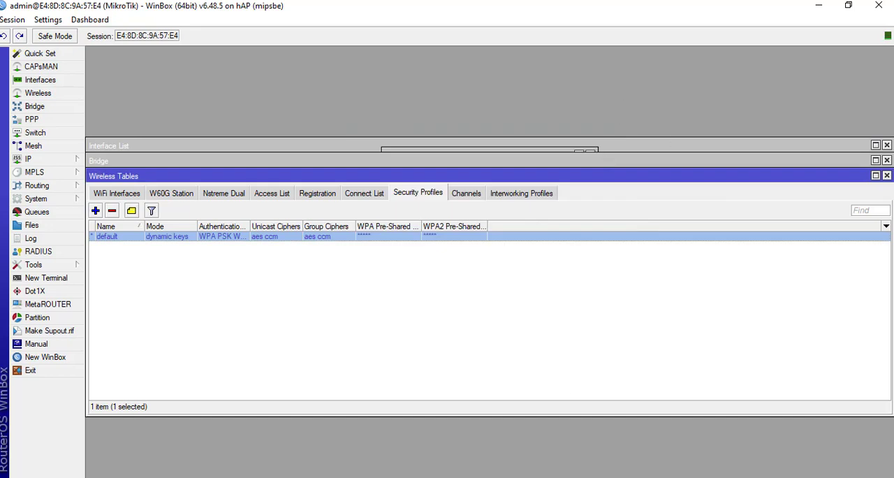
- Disconnect Windows from the open SMKN1TANJUNGANOM network and try to reconnect to it
{"action": "left_click", "coordinate": [799, 477]}
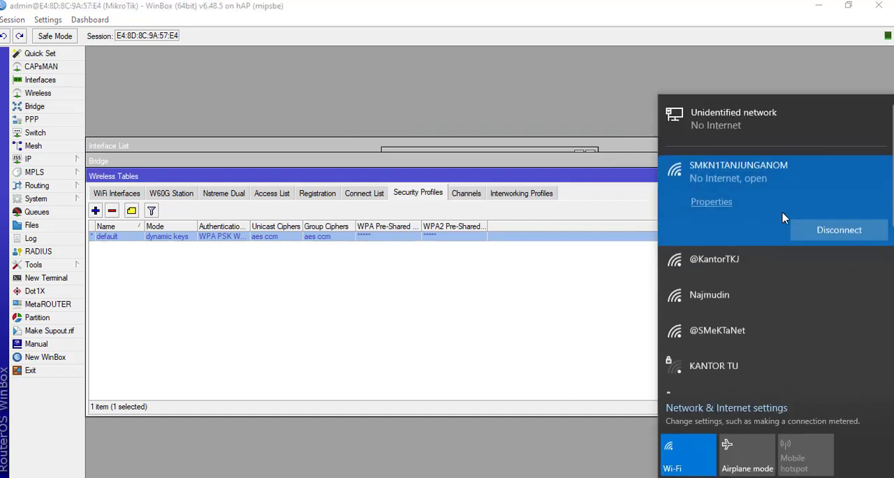
{"action": "left_click", "coordinate": [815, 232]}
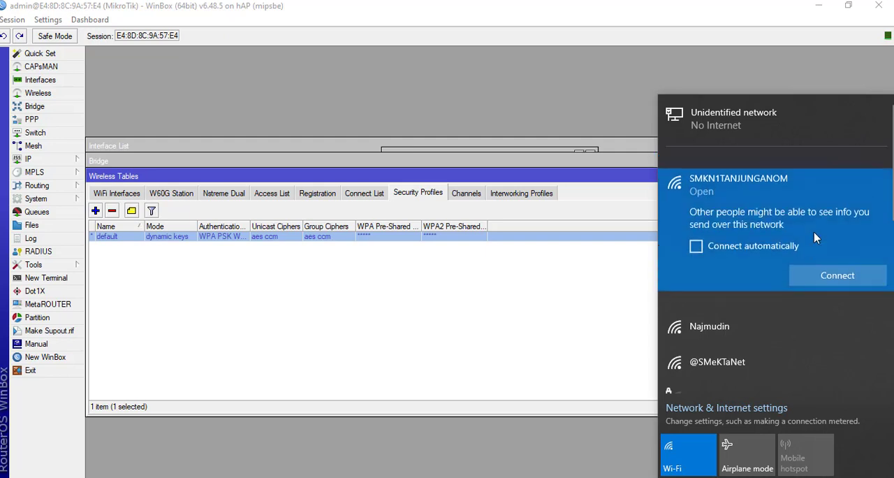
{"action": "left_click", "coordinate": [813, 303]}
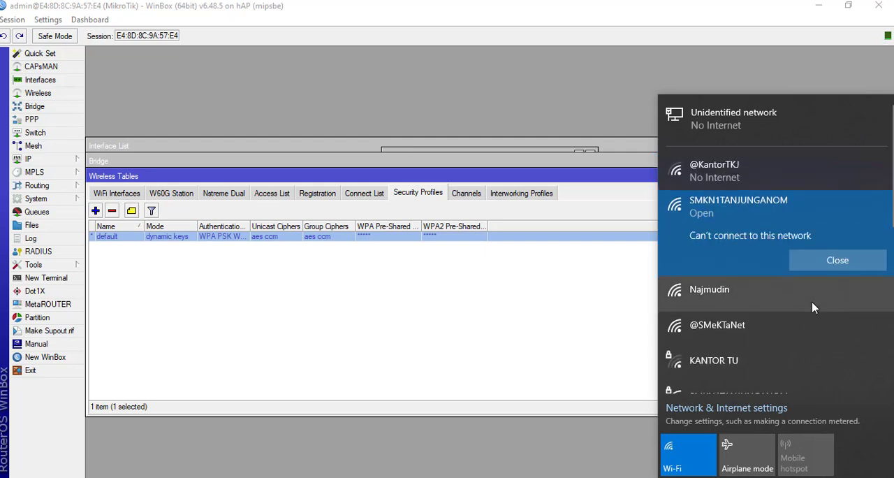
{"action": "left_click", "coordinate": [828, 261]}
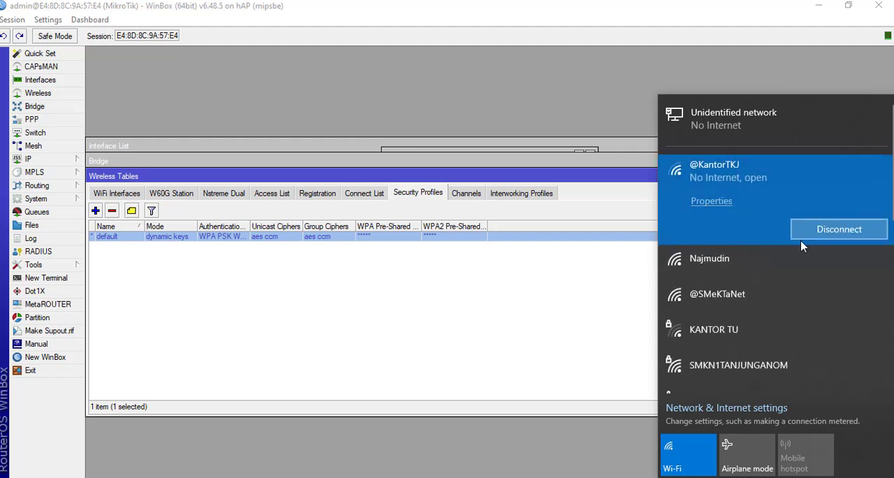
- Connect Windows to the secured SMKN1TANJUNGANOM network by entering its network security key
{"action": "left_click", "coordinate": [738, 365]}
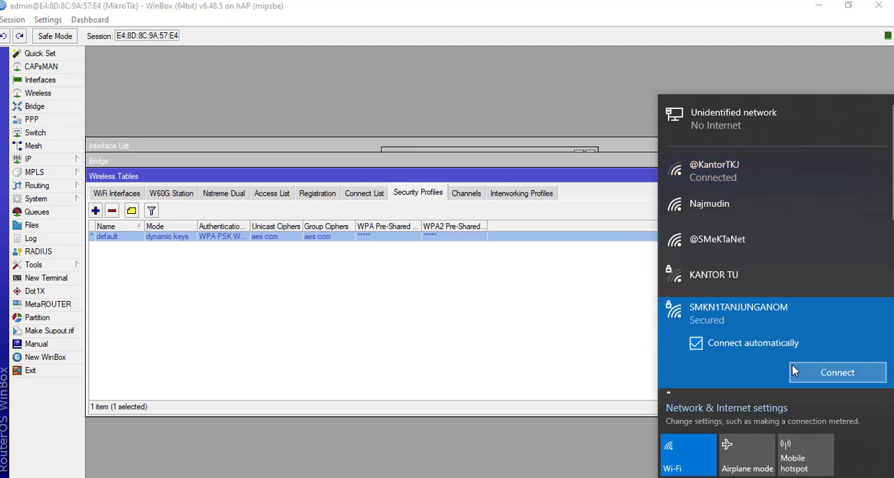
{"action": "left_click", "coordinate": [807, 377]}
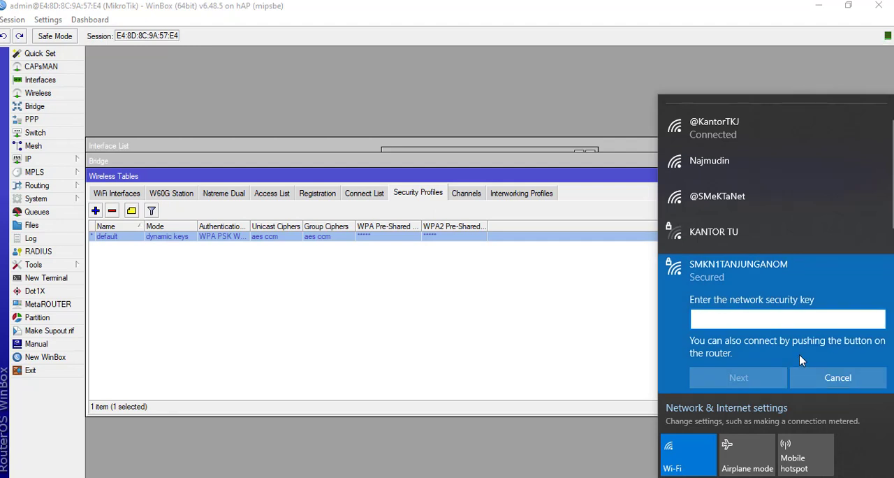
{"action": "type", "text": "••••••••"}
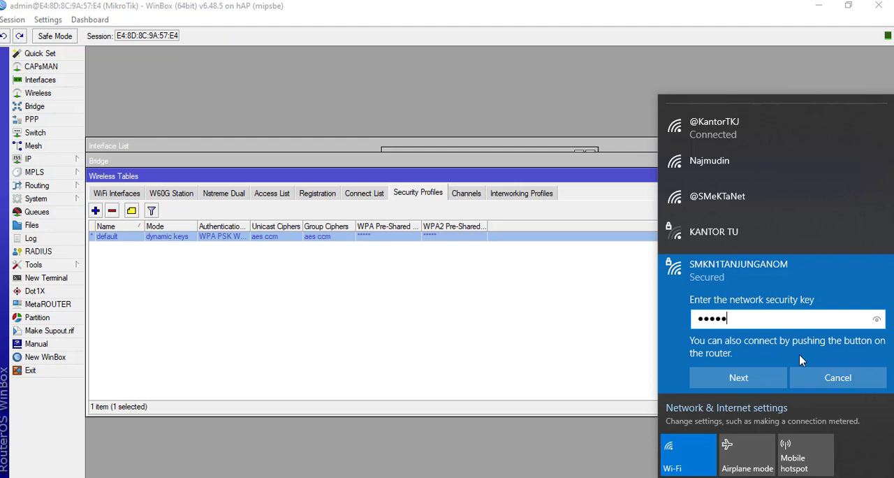
{"action": "left_click", "coordinate": [752, 381]}
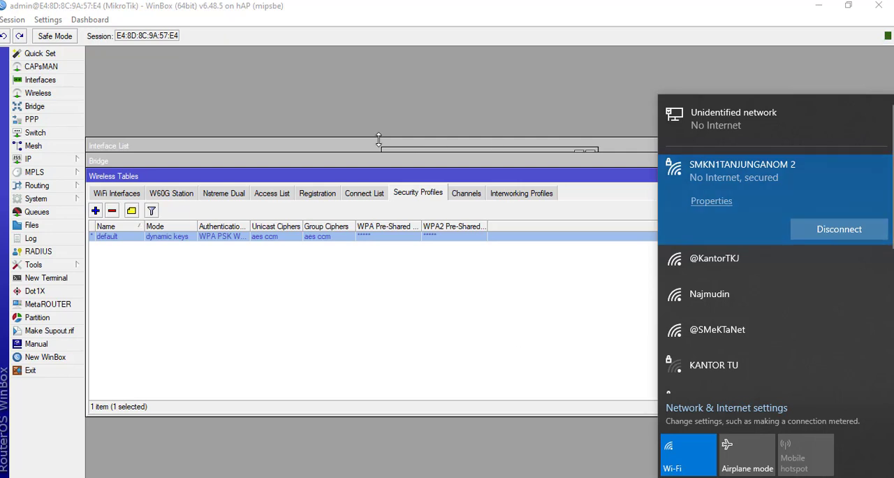
{"action": "left_click", "coordinate": [356, 86]}
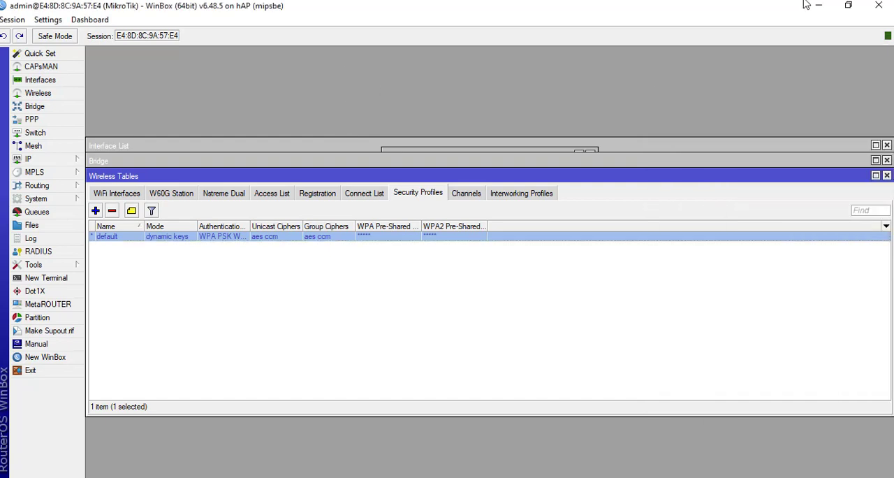
- Start the Hotspot Setup on wlan1 with local address 192.160.3.1/24 and network masquerading enabled
{"action": "left_click", "coordinate": [33, 162]}
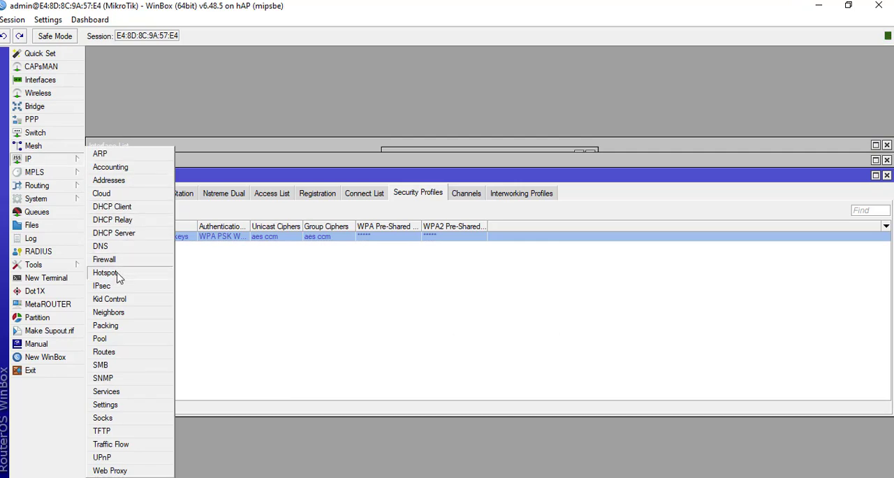
{"action": "left_click", "coordinate": [105, 272]}
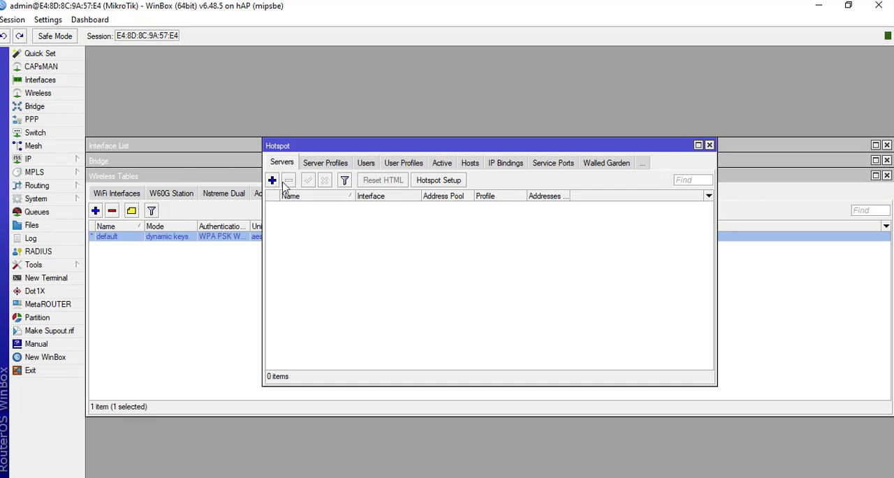
{"action": "left_click", "coordinate": [436, 181]}
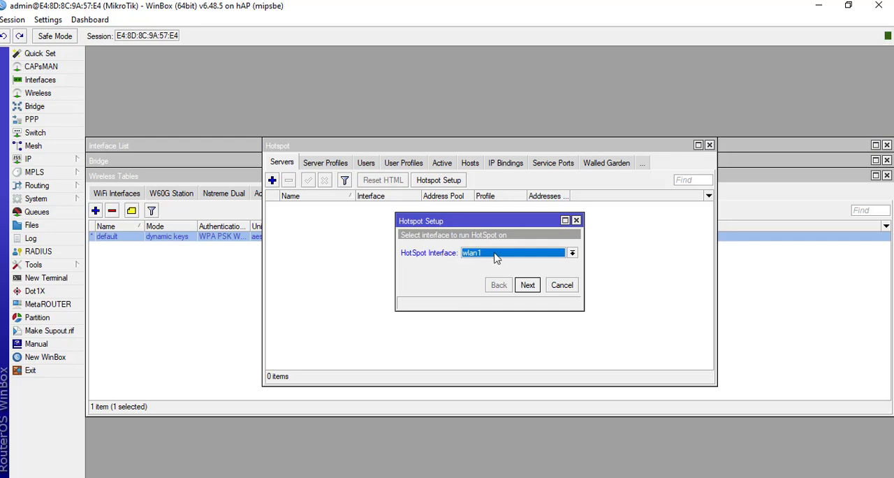
{"action": "left_click", "coordinate": [532, 288]}
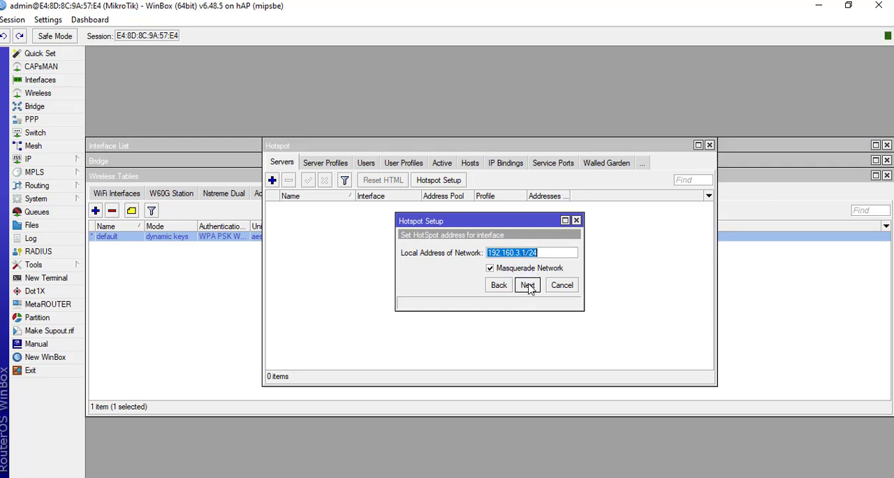
{"action": "left_click", "coordinate": [527, 286]}
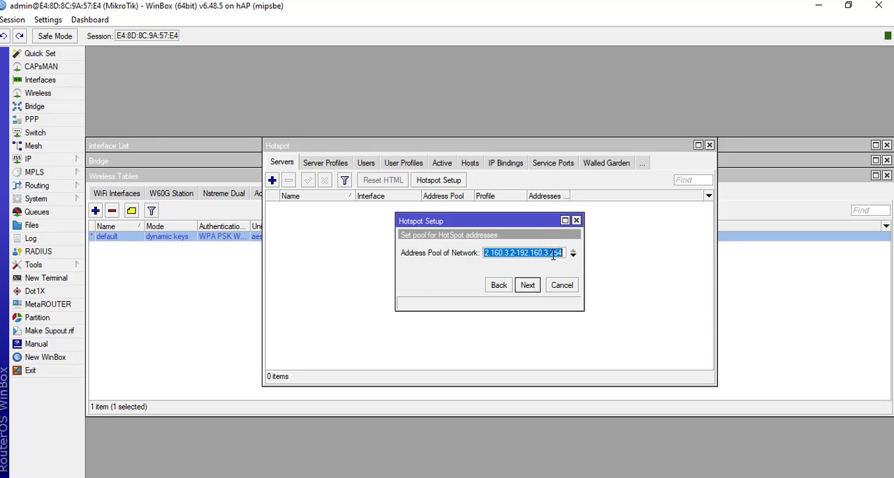
- Accept the hotspot address pool 192.160.3.2-192.160.3.254, SSL certificate none and SMTP server 0.0.0.0
{"action": "left_click", "coordinate": [528, 285]}
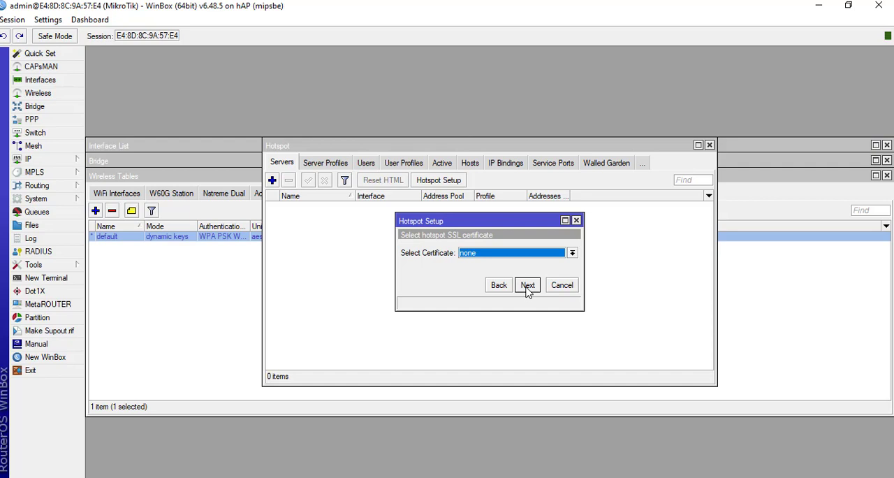
{"action": "left_click", "coordinate": [528, 285]}
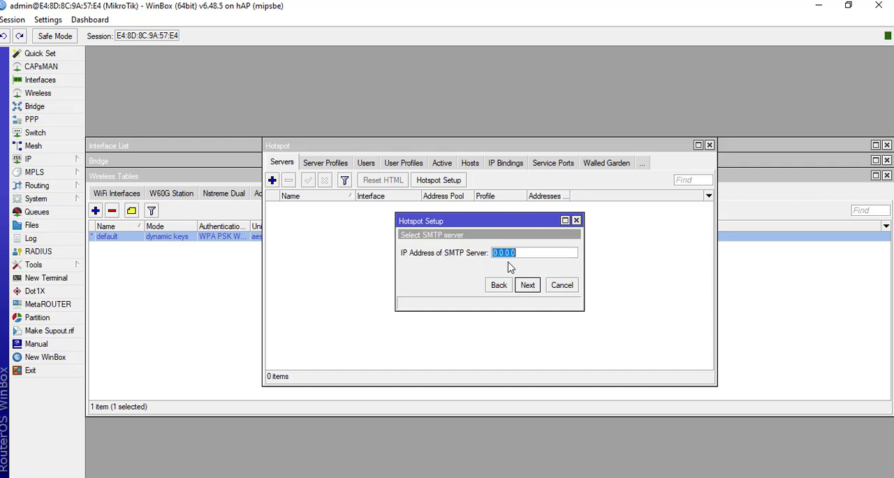
{"action": "left_click", "coordinate": [530, 286]}
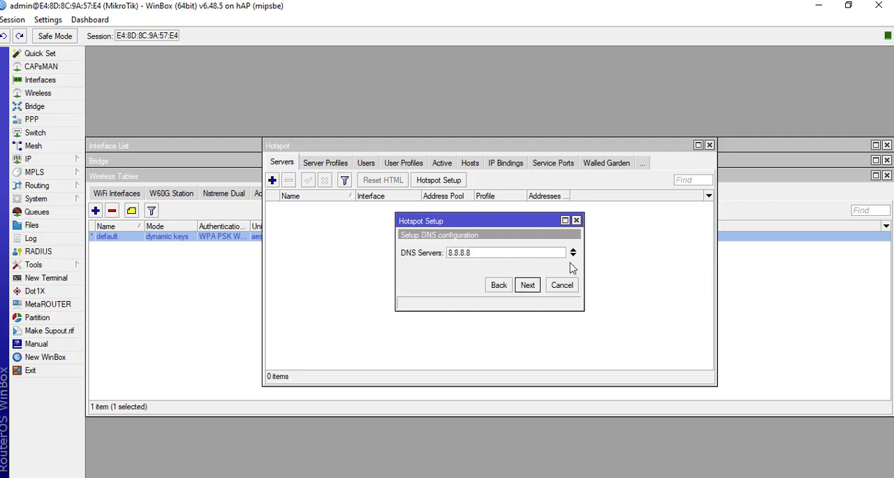
- Add 8.8.4.4 as the hotspot's second DNS server and enter the person's name as the local hotspot DNS name
{"action": "left_click", "coordinate": [572, 255]}
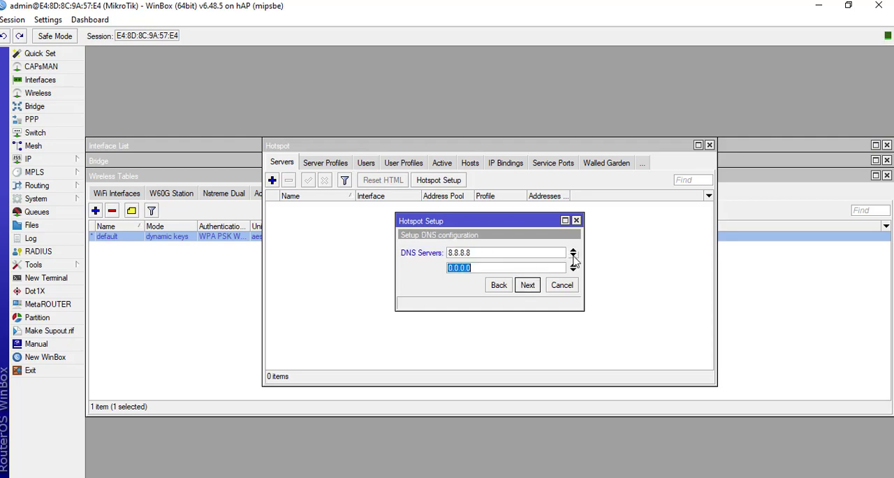
{"action": "type", "text": "8.8.4.4"}
{"action": "left_click", "coordinate": [529, 286]}
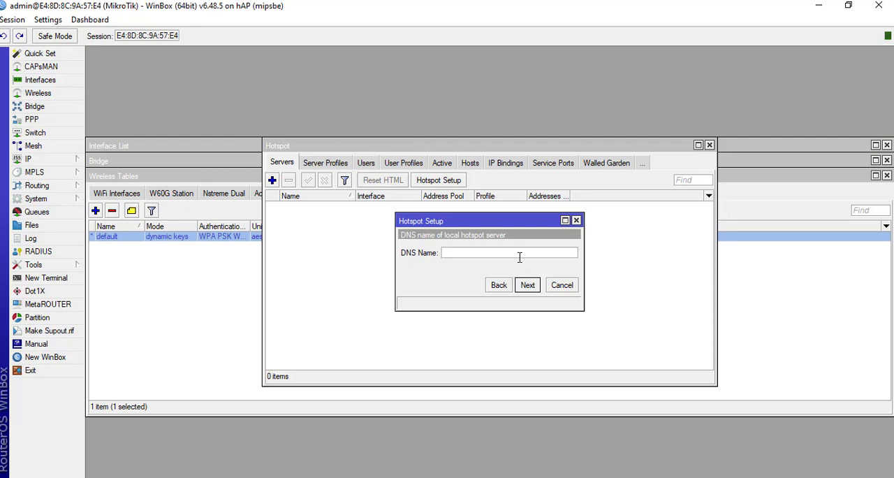
{"action": "type", "text": "najmudin.net"}
{"action": "left_click", "coordinate": [536, 286]}
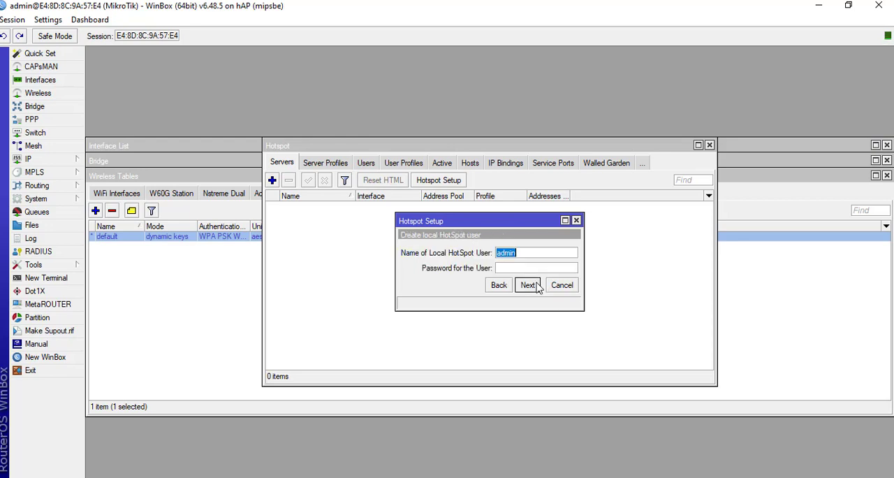
- Enter the password for the local hotspot user admin and complete the Hotspot Setup
{"action": "left_click", "coordinate": [518, 268]}
{"action": "type", "text": "1234567"}
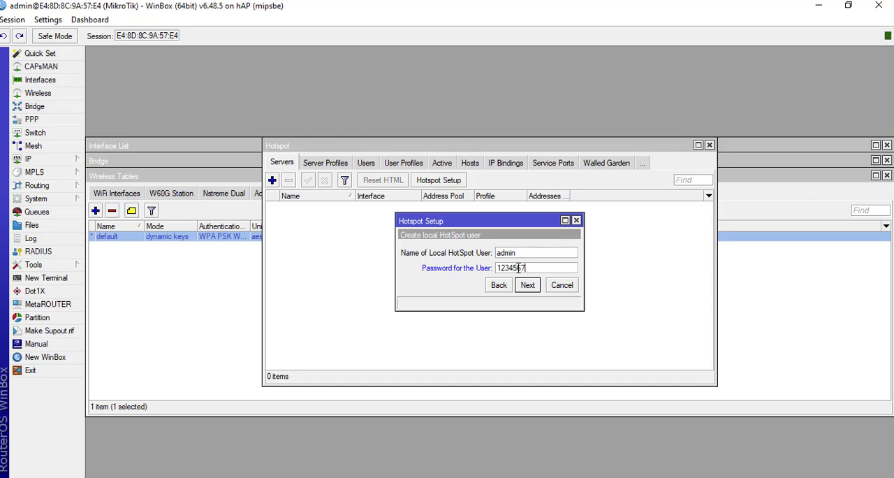
{"action": "type", "text": "8"}
{"action": "left_click", "coordinate": [529, 288]}
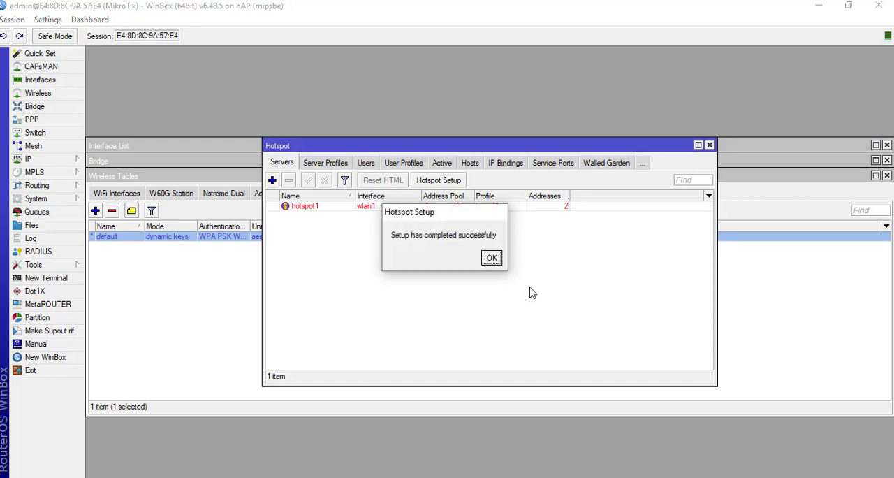
{"action": "left_click", "coordinate": [492, 257]}
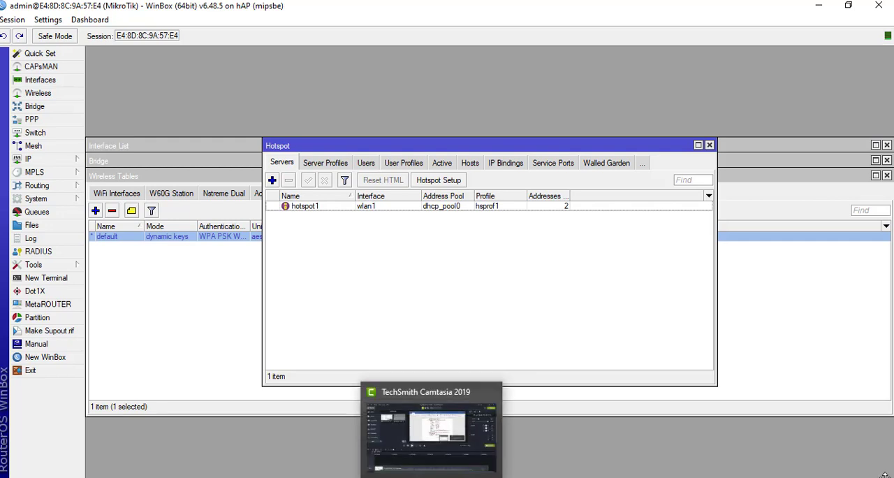
- Disconnect Windows from the SMKN1TANJUNGANOM 2 Wi-Fi network and reconnect to it
{"action": "left_click", "coordinate": [814, 477]}
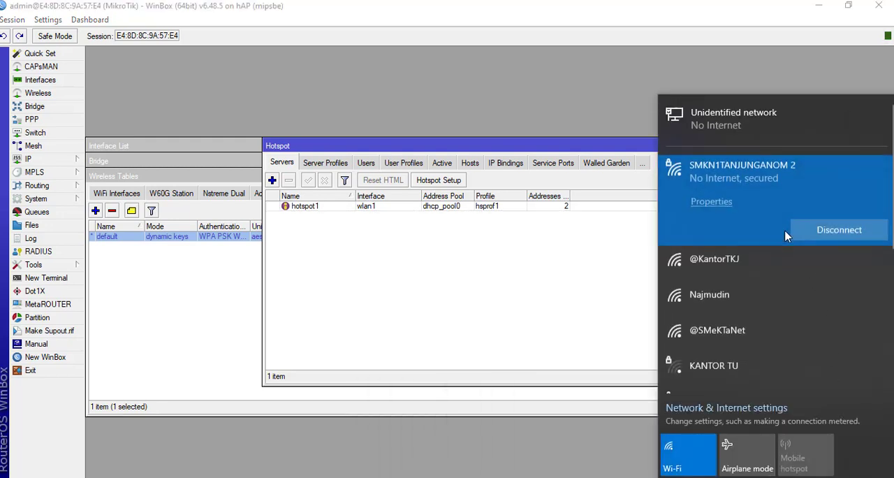
{"action": "left_click", "coordinate": [817, 230]}
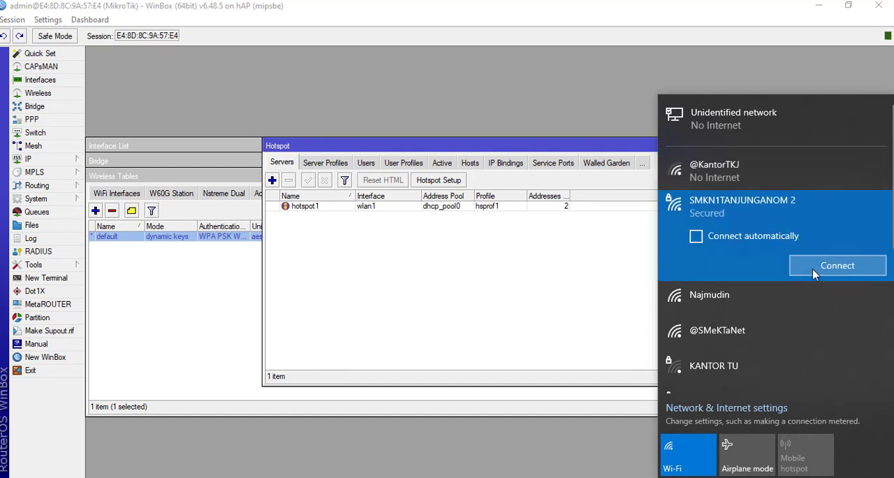
{"action": "left_click", "coordinate": [813, 268]}
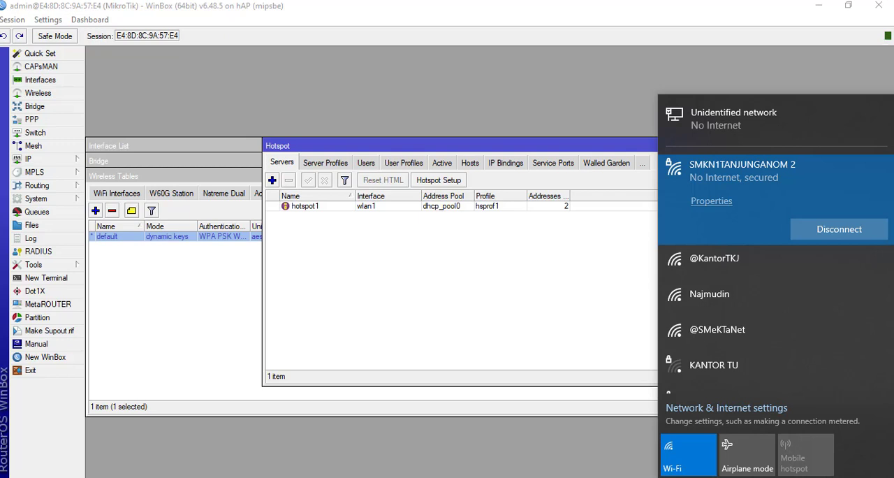
- Switch to Google Chrome with the Person 1 profile and open the hotspot login page by its local DNS name
{"action": "left_click", "coordinate": [293, 477]}
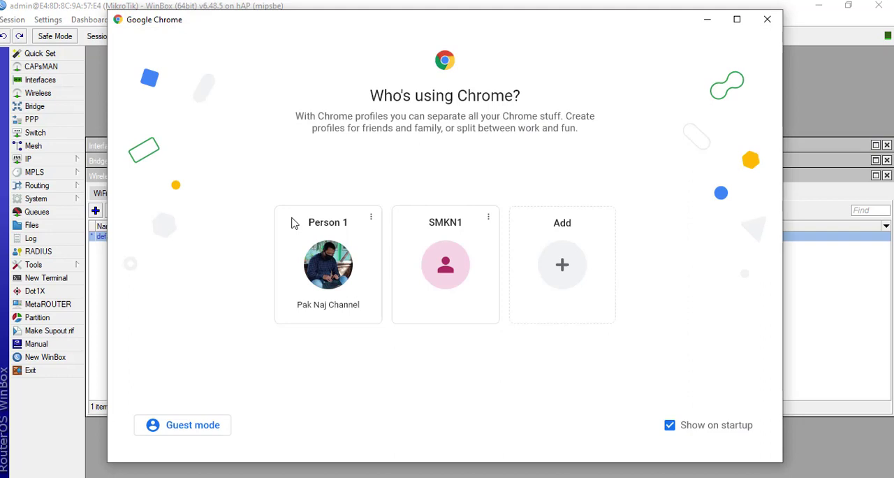
{"action": "left_click", "coordinate": [321, 281]}
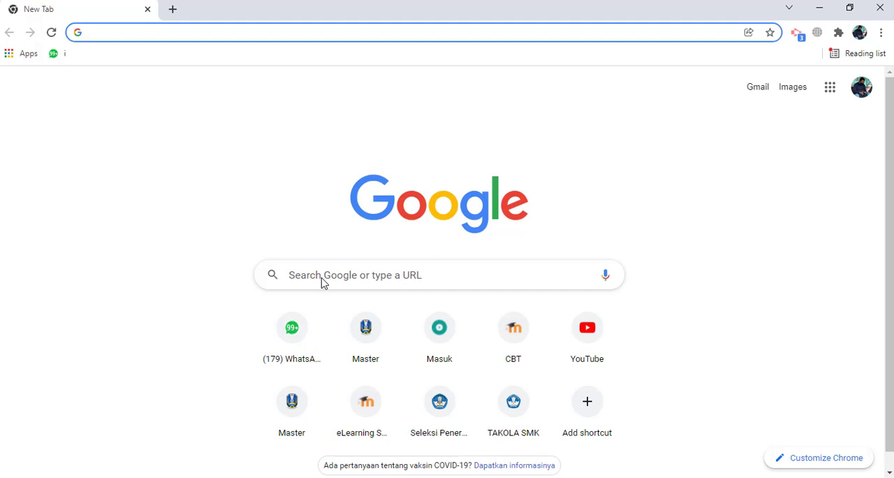
{"action": "type", "text": "naj"}
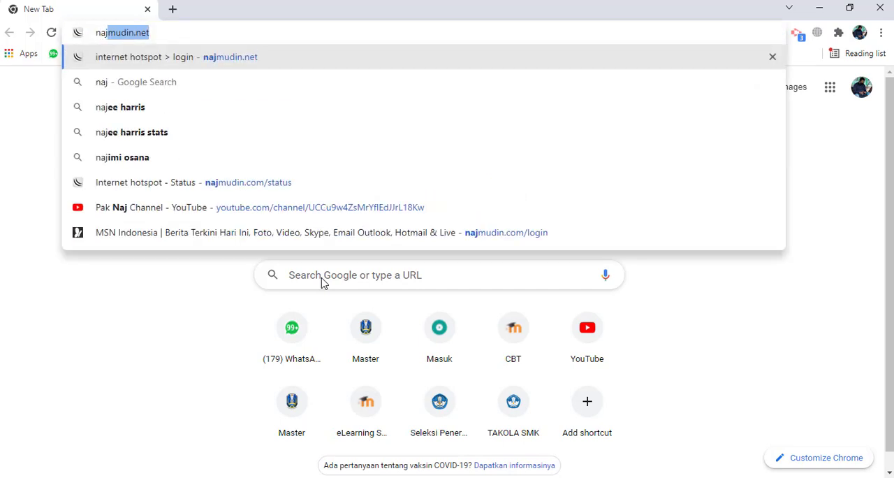
{"action": "key", "text": "Return"}
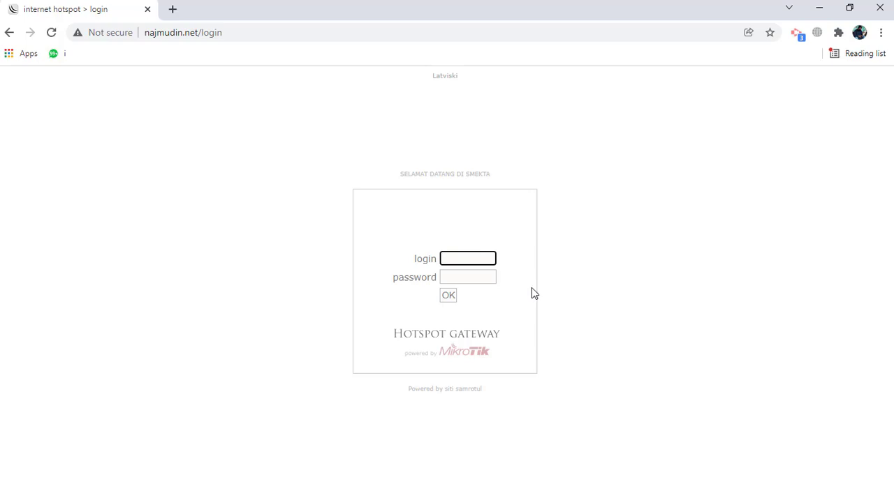
- Open the hotspot gateway address 192.160.3.1 in a new browser tab
{"action": "left_click", "coordinate": [173, 9]}
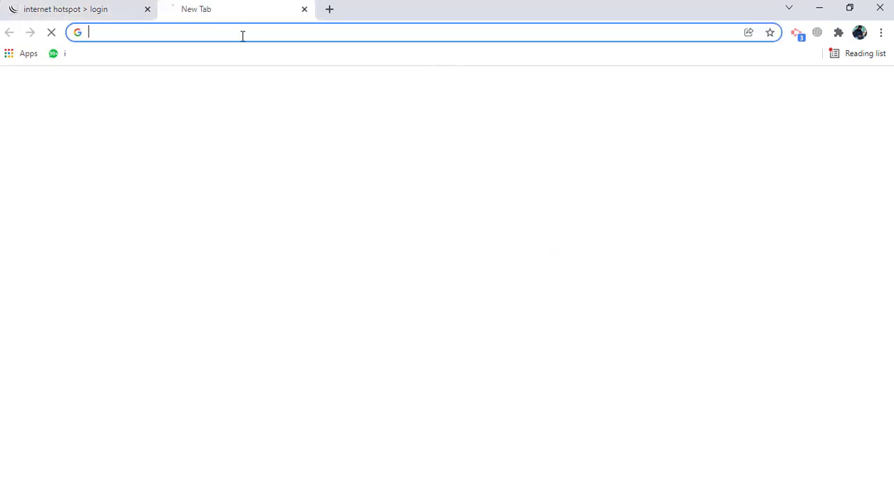
{"action": "type", "text": "192"}
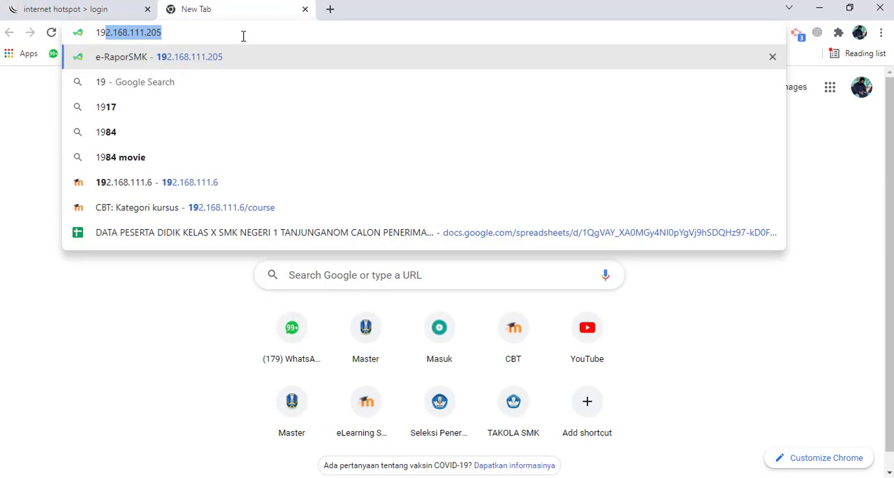
{"action": "type", "text": ".168"}
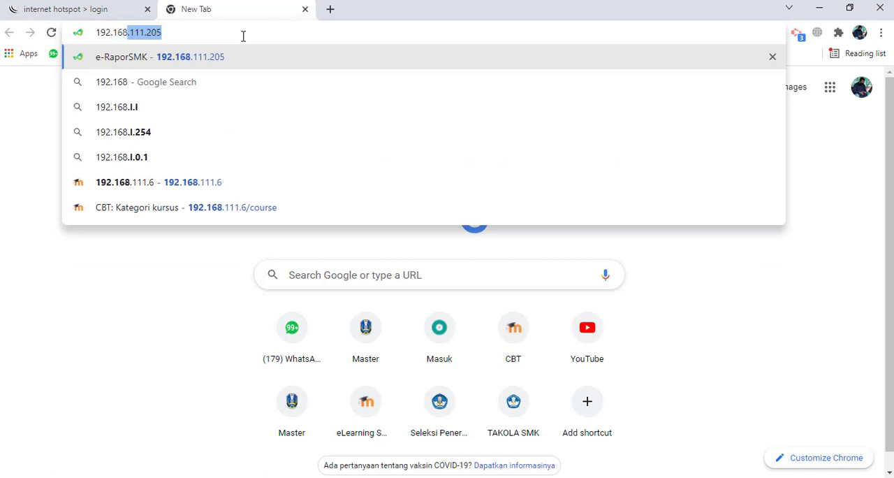
{"action": "type", "text": ".3.1"}
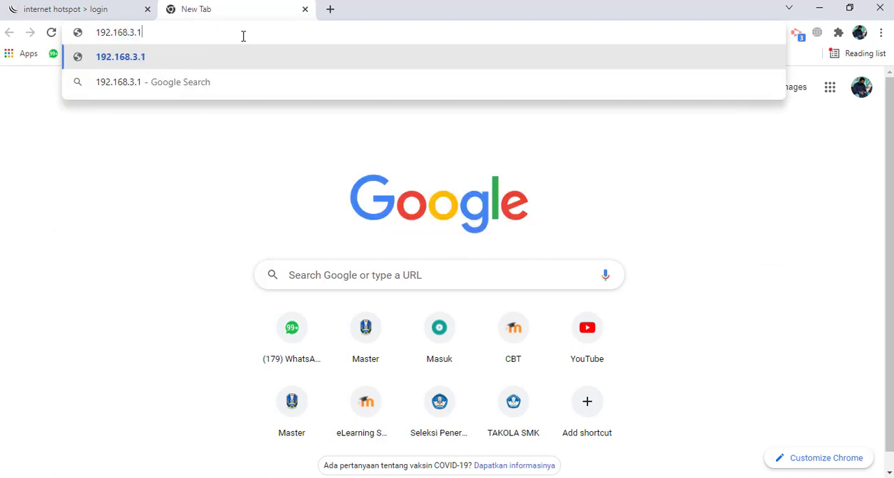
{"action": "key", "text": "BackSpace"}
{"action": "key", "text": "BackSpace"}
{"action": "key", "text": "BackSpace"}
{"action": "key", "text": "BackSpace"}
{"action": "key", "text": "BackSpace"}
{"action": "type", "text": "0"}
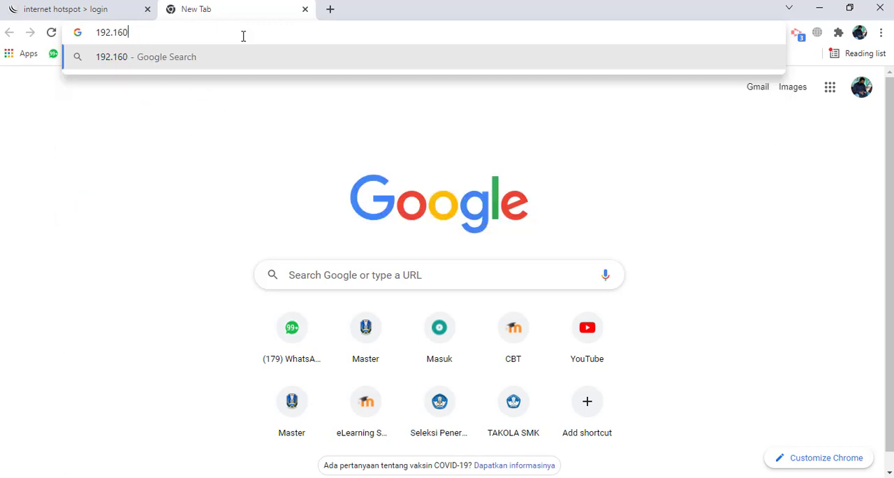
{"action": "type", "text": ".3.1"}
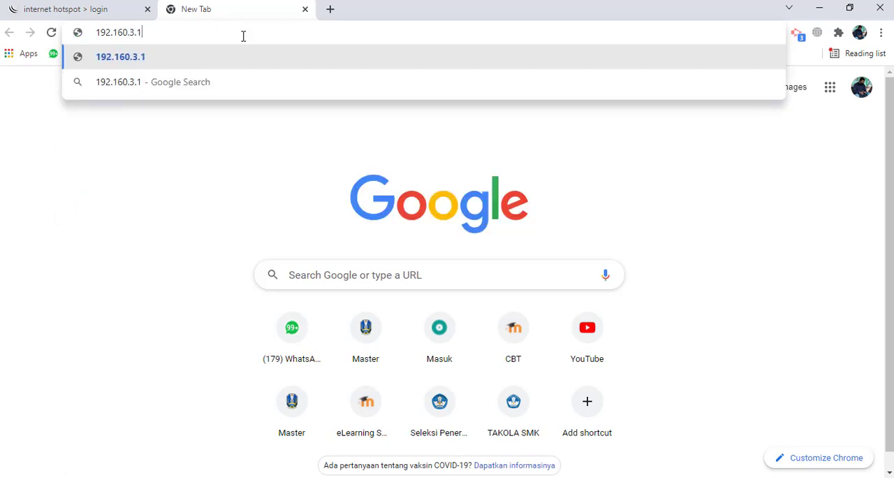
{"action": "key", "text": "Return"}
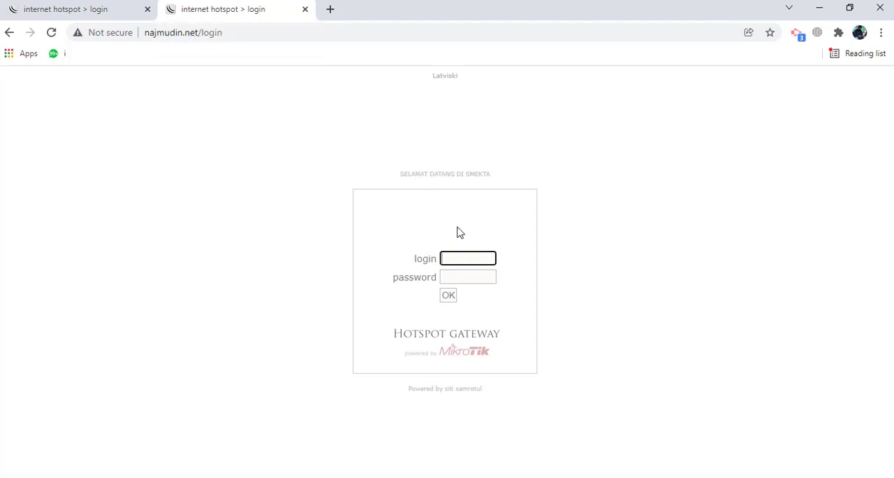
- Log in to the hotspot as admin with the hotspot user's password, and dismiss the offer to save it
{"action": "type", "text": "a"}
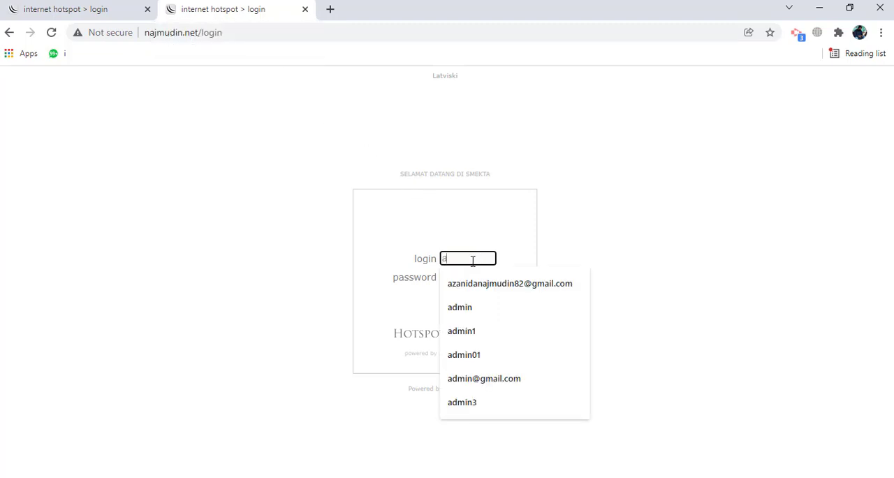
{"action": "type", "text": "dmin"}
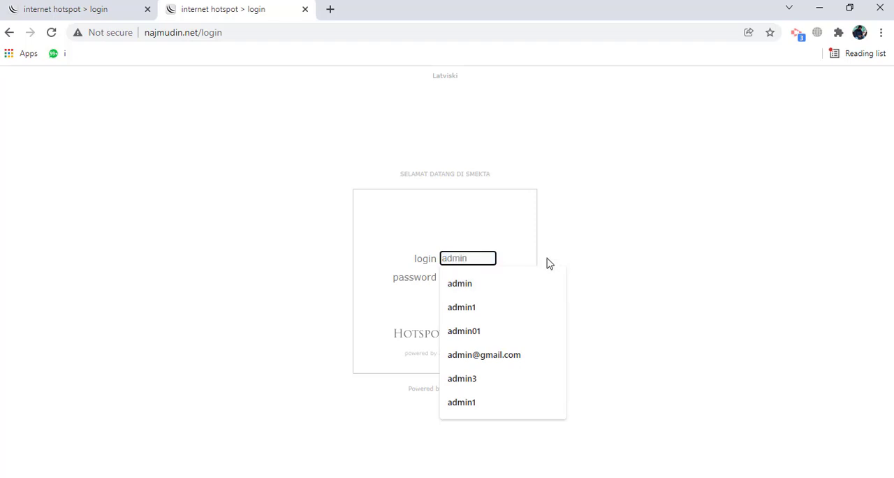
{"action": "left_click", "coordinate": [546, 253]}
{"action": "left_click", "coordinate": [468, 276]}
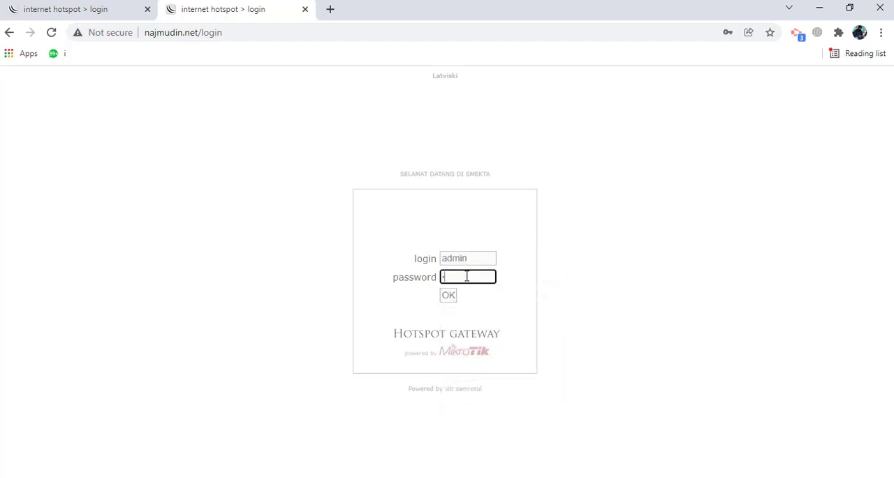
{"action": "type", "text": "123456"}
{"action": "left_click", "coordinate": [448, 296]}
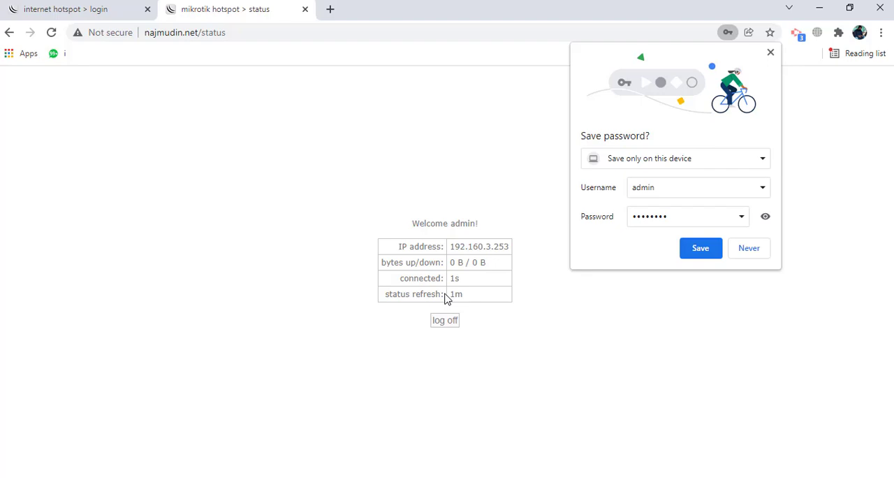
{"action": "left_click", "coordinate": [772, 54]}
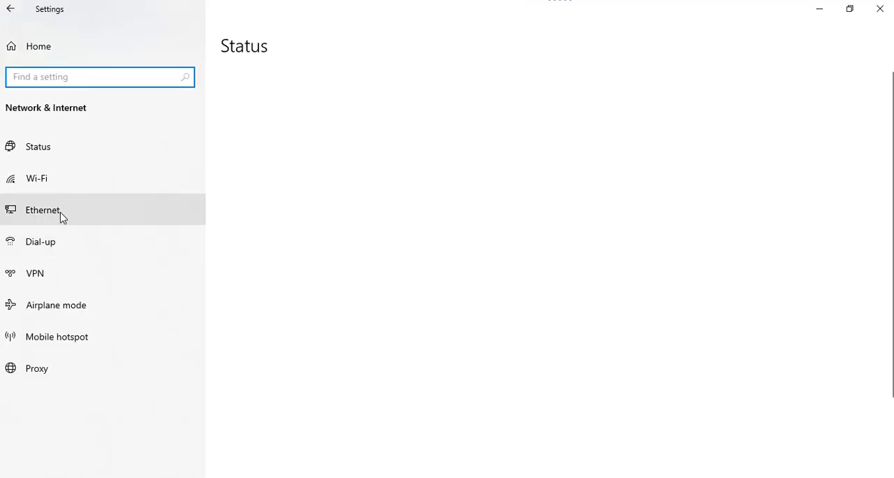
- Open the Internet Protocol Version 4 (TCP/IPv4) properties of the Ethernet adapter from the Windows network settings
{"action": "left_click", "coordinate": [62, 212]}
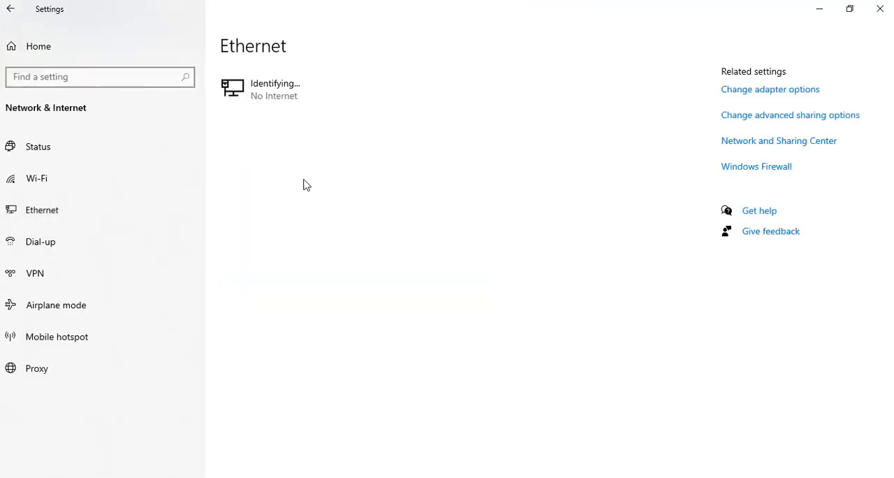
{"action": "left_click", "coordinate": [766, 91]}
{"action": "right_click", "coordinate": [273, 110]}
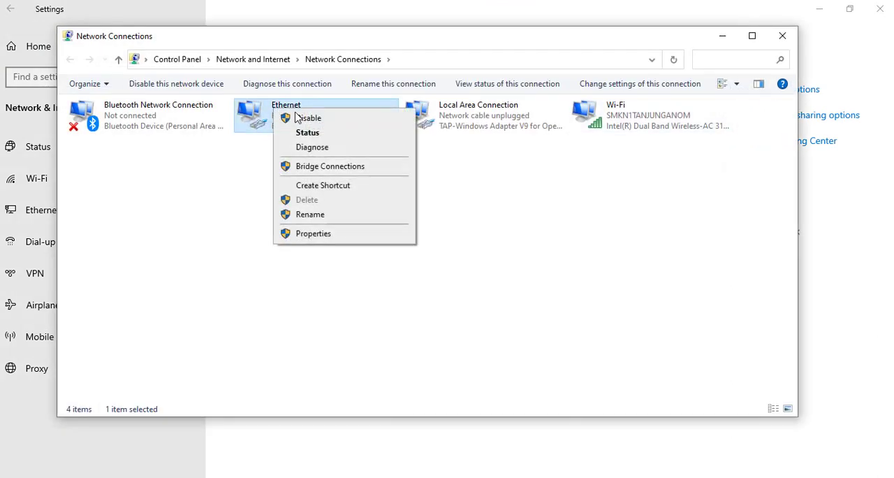
{"action": "left_click", "coordinate": [583, 261]}
{"action": "right_click", "coordinate": [282, 115]}
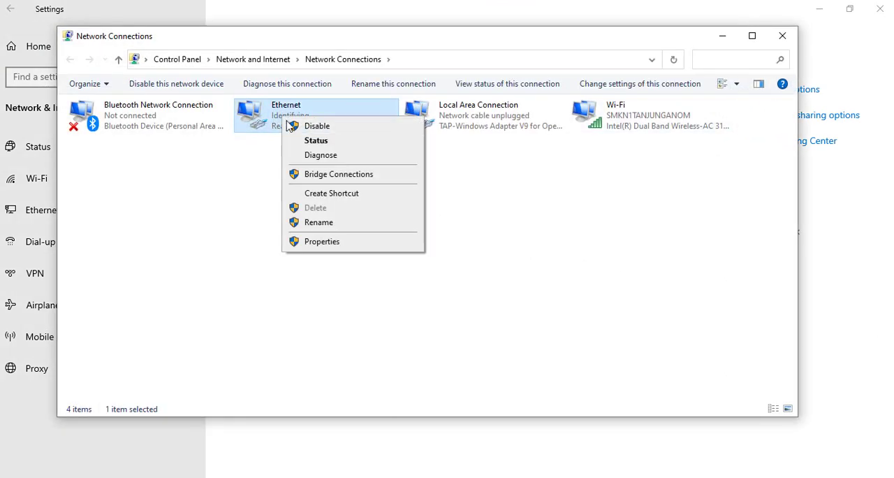
{"action": "left_click", "coordinate": [336, 241]}
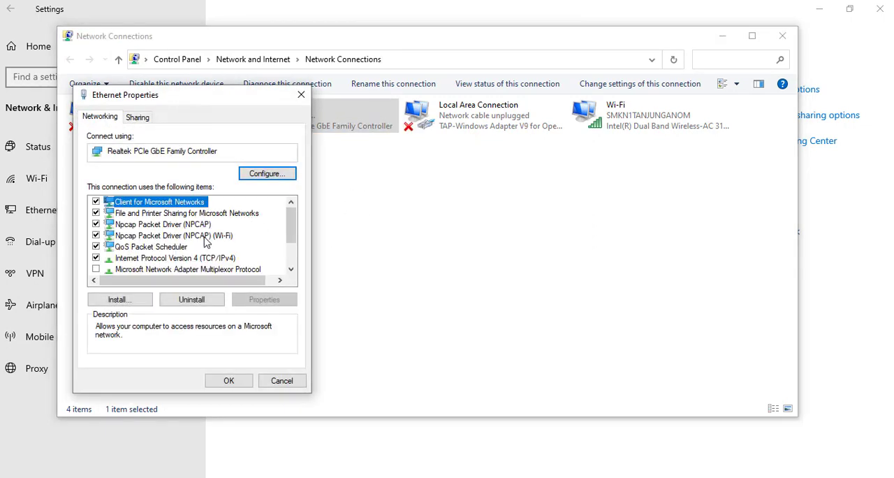
{"action": "double_click", "coordinate": [208, 258]}
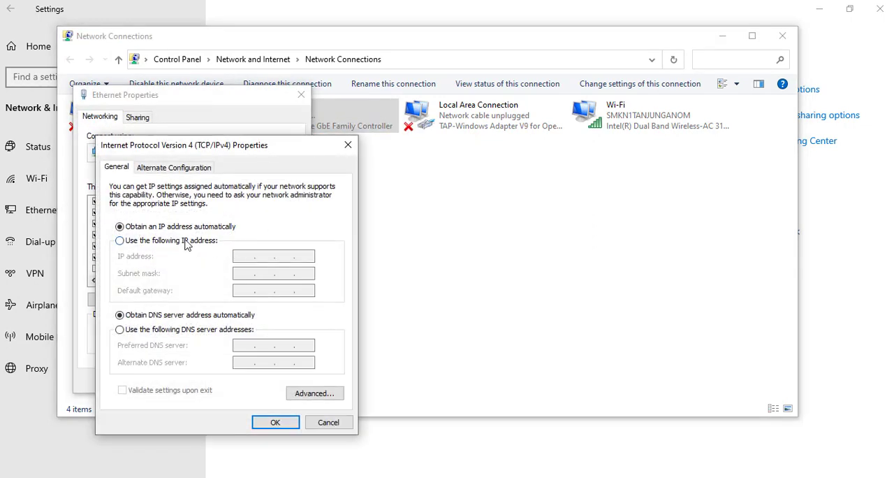
- Assign the Ethernet adapter the static IP address 192.150.3.3 with subnet mask 255.255.255.0
{"action": "left_click", "coordinate": [186, 240]}
{"action": "type", "text": "192 . "}
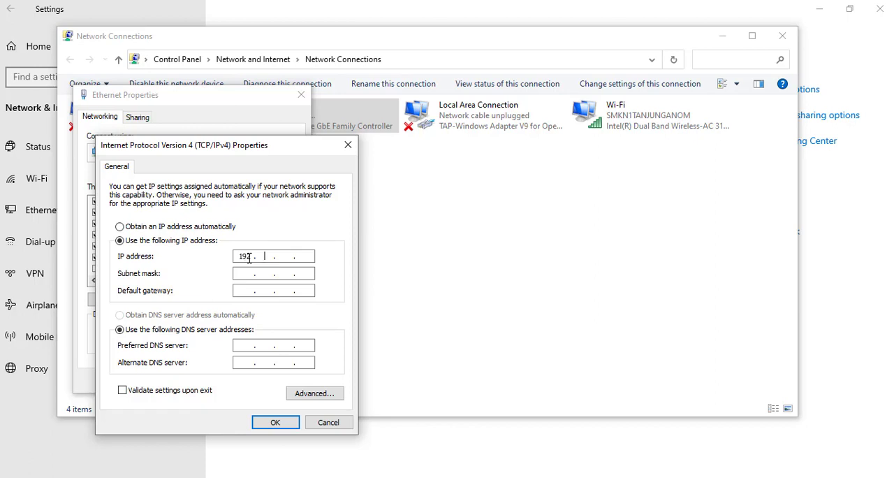
{"action": "type", "text": "150 . 3"}
{"action": "left_click", "coordinate": [306, 258]}
{"action": "type", "text": "3"}
{"action": "left_click", "coordinate": [262, 273]}
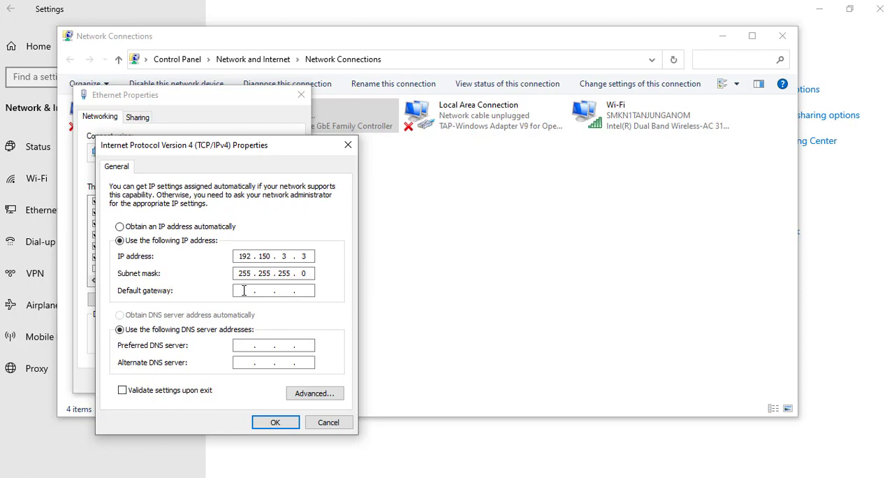
- Set the Ethernet adapter's default gateway to 192.150.3.1
{"action": "left_click", "coordinate": [244, 291]}
{"action": "type", "text": "19215031"}
- Set the preferred DNS server to 192.150.3.1, apply the Ethernet settings and allow the PC to be discoverable on the network
{"action": "left_click", "coordinate": [245, 347]}
{"action": "type", "text": "192 . 16"}
{"action": "key", "text": "BackSpace"}
{"action": "key", "text": "BackSpace"}
{"action": "type", "text": "15031"}
{"action": "left_click", "coordinate": [278, 422]}
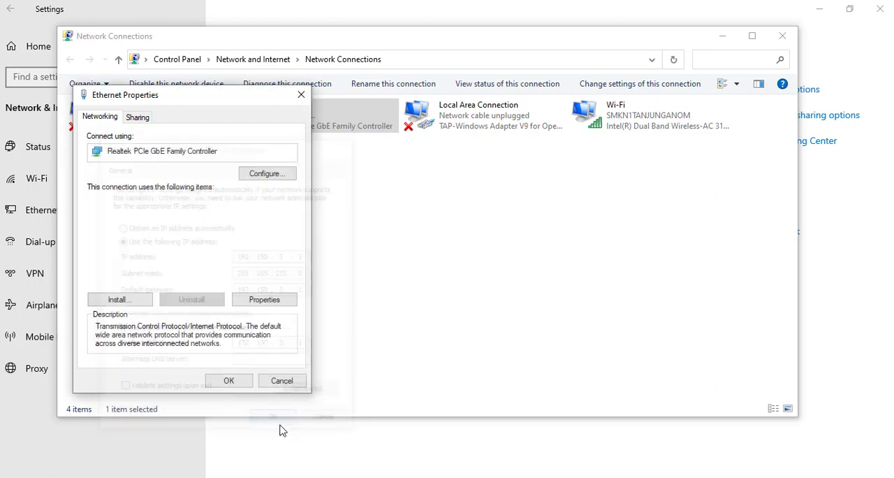
{"action": "left_click", "coordinate": [242, 386]}
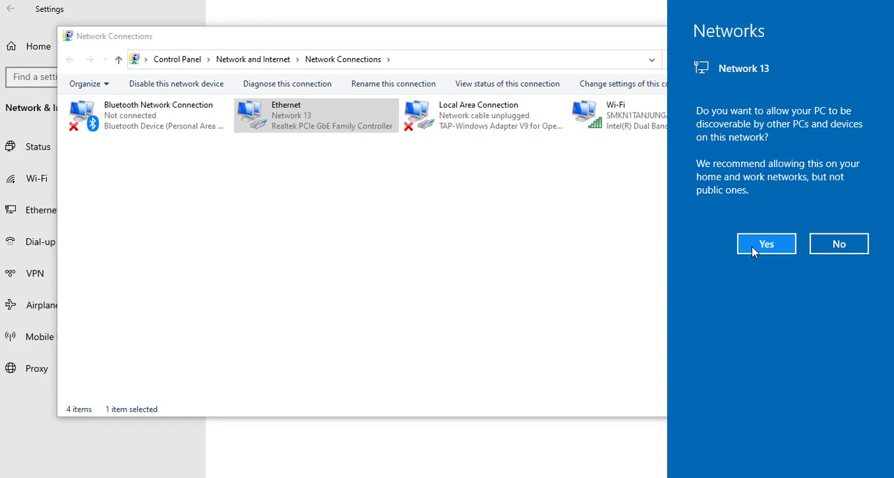
{"action": "left_click", "coordinate": [752, 246]}
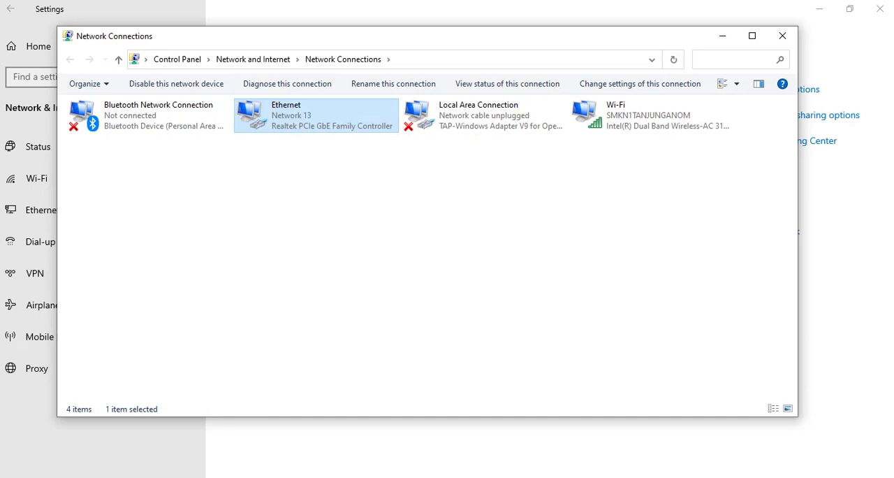
- Check the Ethernet adapter's IPv4 address, gateway and DNS server in its network connection details
{"action": "right_click", "coordinate": [287, 112]}
{"action": "left_click", "coordinate": [305, 134]}
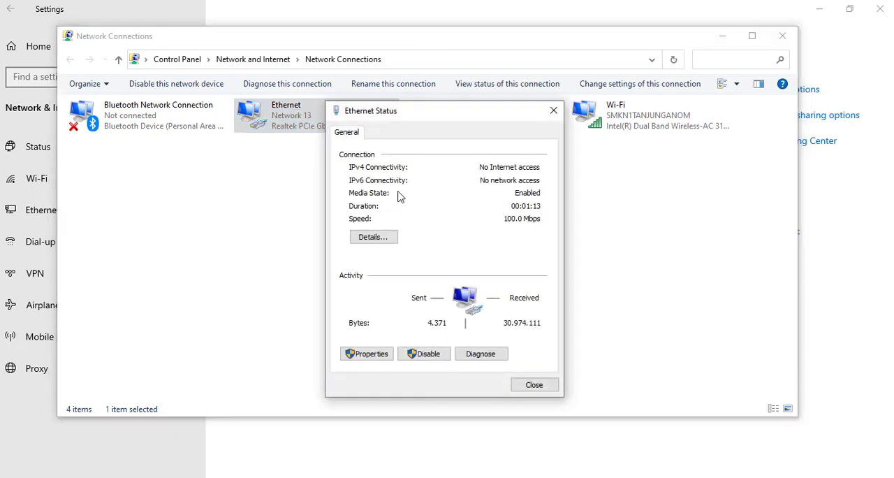
{"action": "left_click", "coordinate": [383, 239]}
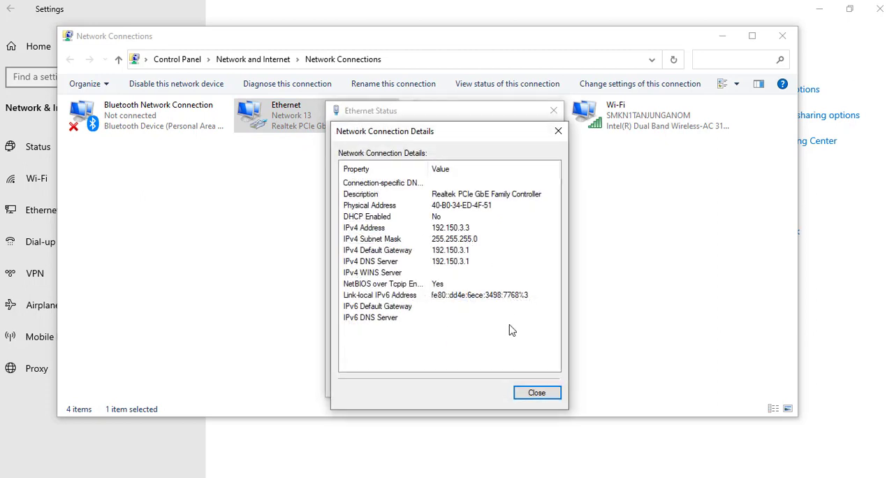
{"action": "left_click", "coordinate": [531, 393]}
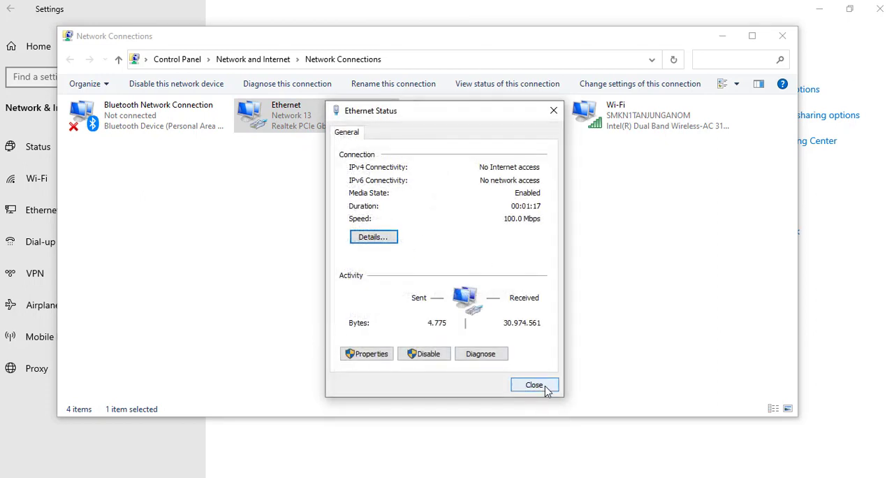
- Open a Command Prompt and ping the router's gateway address 192.150.3.1
{"action": "left_click", "coordinate": [534, 385]}
{"action": "key", "text": "super"}
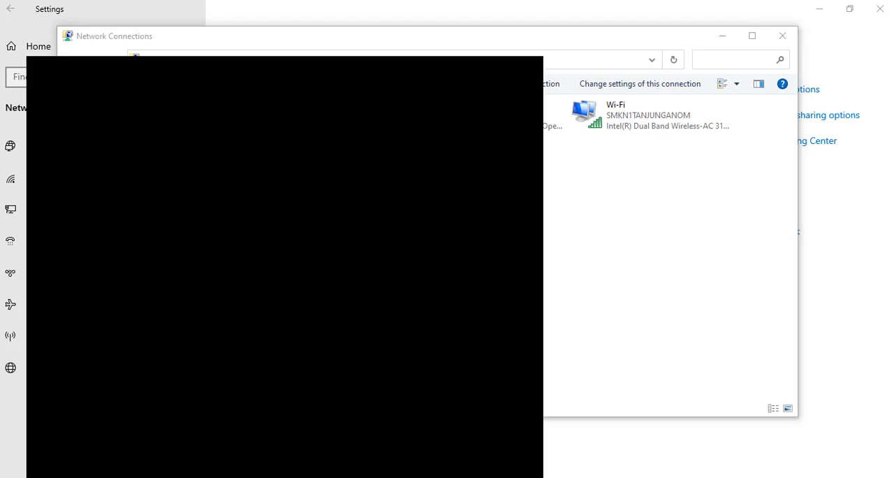
{"action": "type", "text": "cmd"}
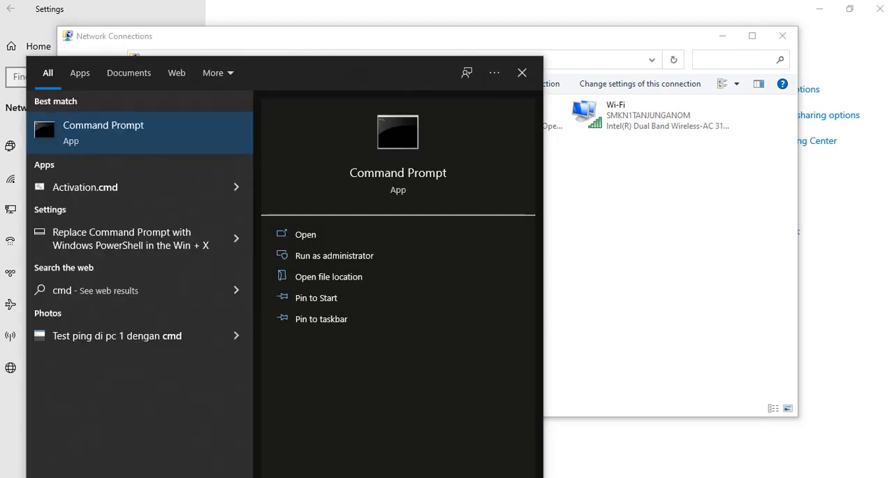
{"action": "key", "text": "Return"}
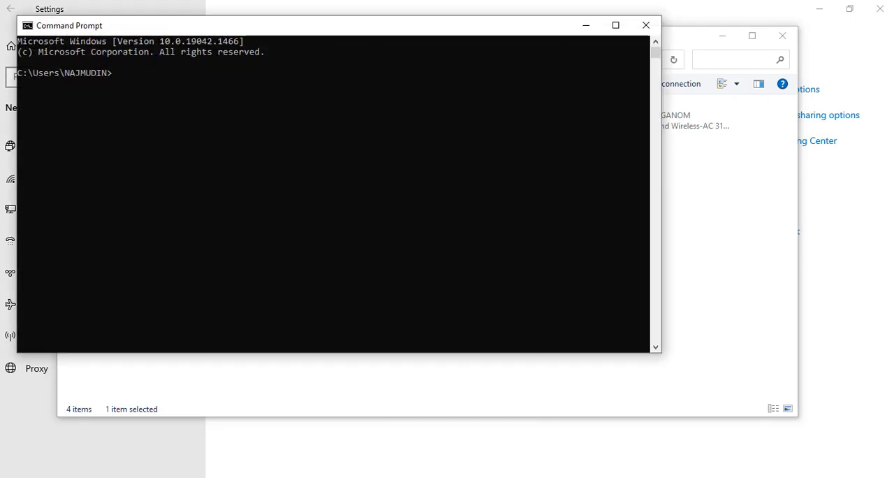
{"action": "type", "text": "ping 19"}
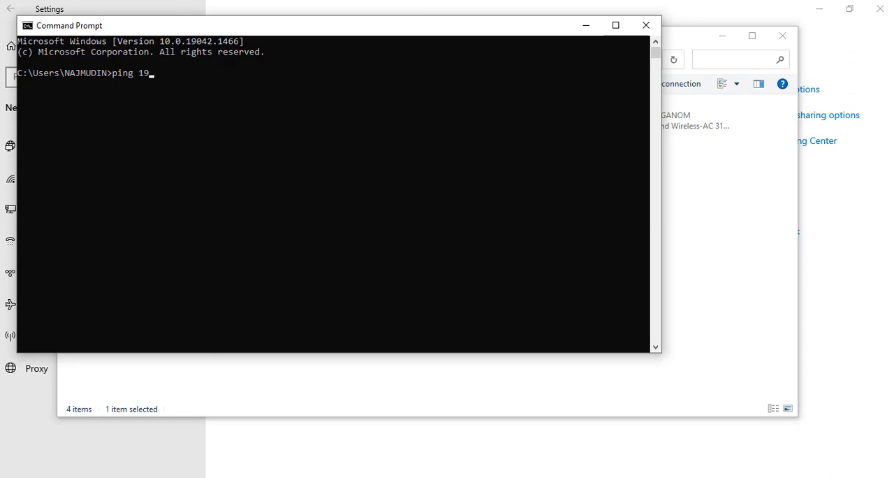
{"action": "type", "text": "2.150.3.1"}
{"action": "key", "text": "Return"}
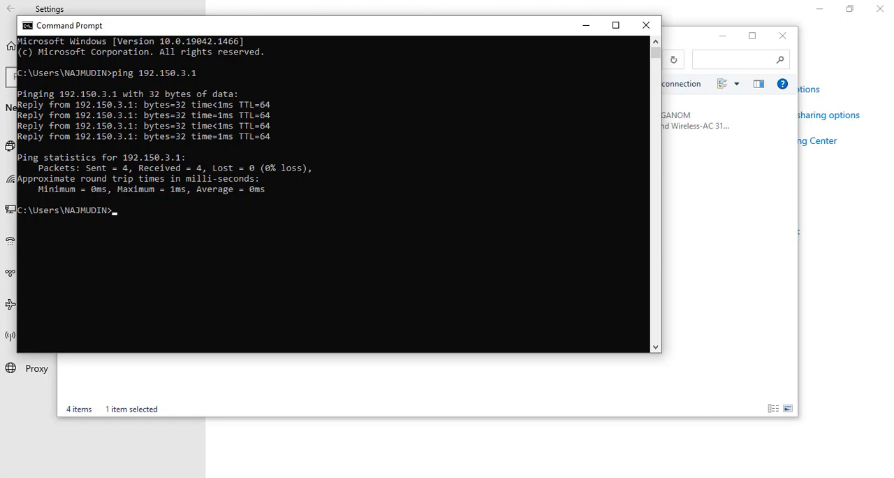
{"action": "left_click", "coordinate": [586, 25]}
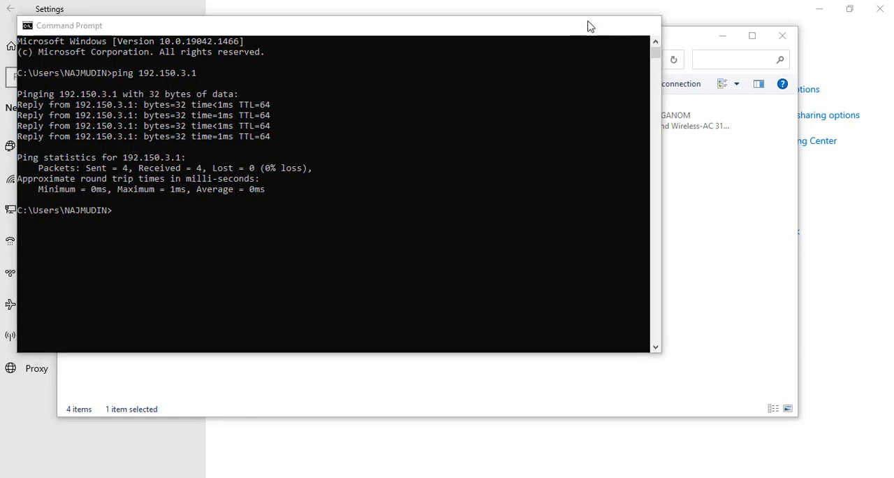
- Set the Ethernet adapter's static IPv4 address to 192.150.3.5 and apply the settings
{"action": "right_click", "coordinate": [281, 114]}
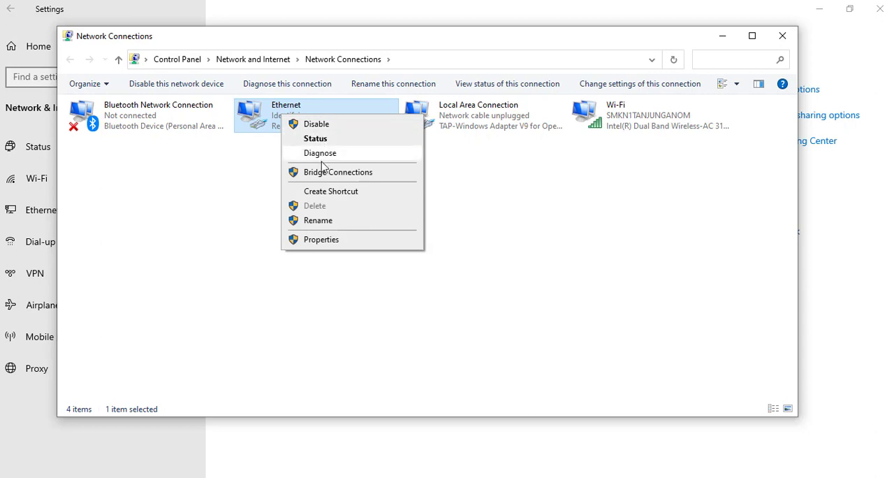
{"action": "left_click", "coordinate": [328, 240]}
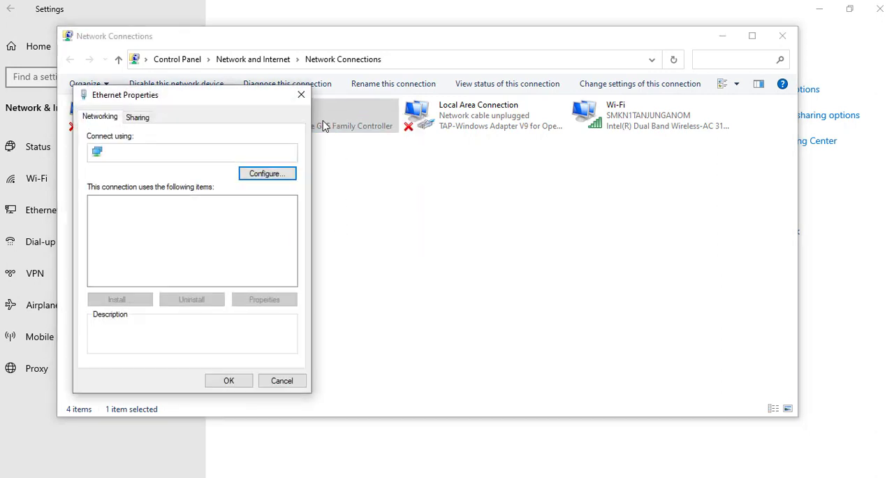
{"action": "left_click", "coordinate": [198, 258]}
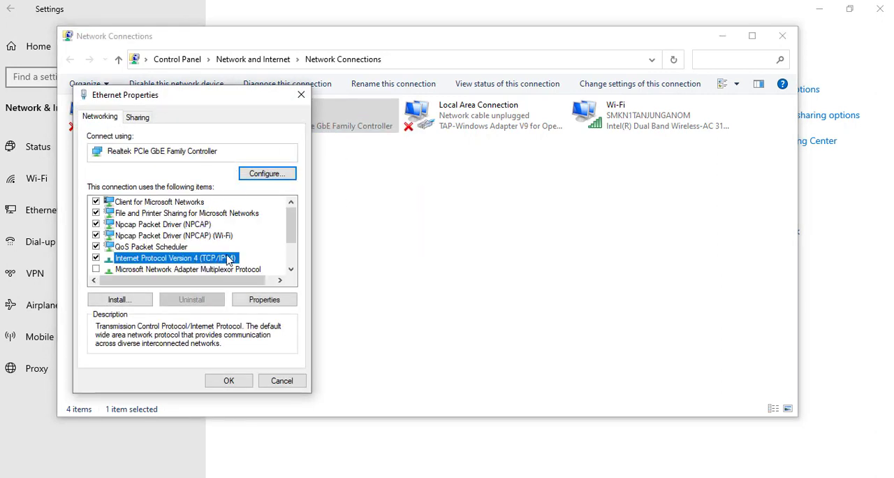
{"action": "left_click", "coordinate": [262, 299]}
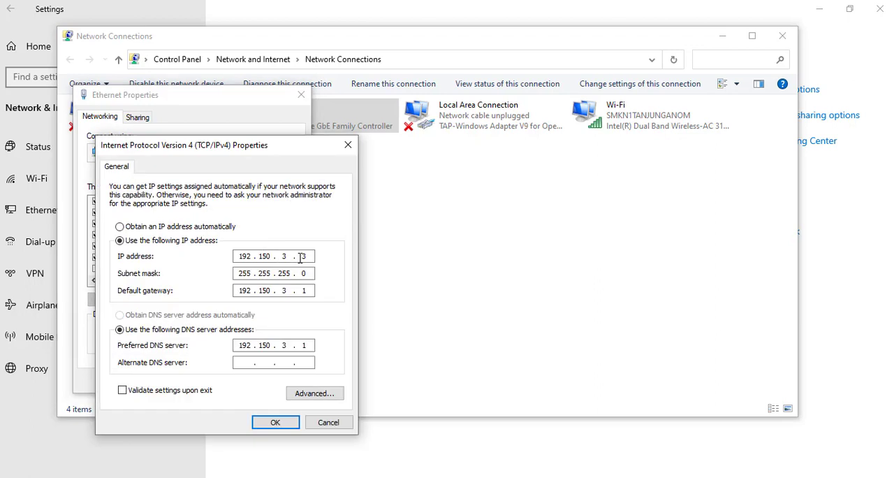
{"action": "left_click_drag", "start_coordinate": [301, 258], "coordinate": [312, 259]}
{"action": "type", "text": "5"}
{"action": "left_click", "coordinate": [275, 422]}
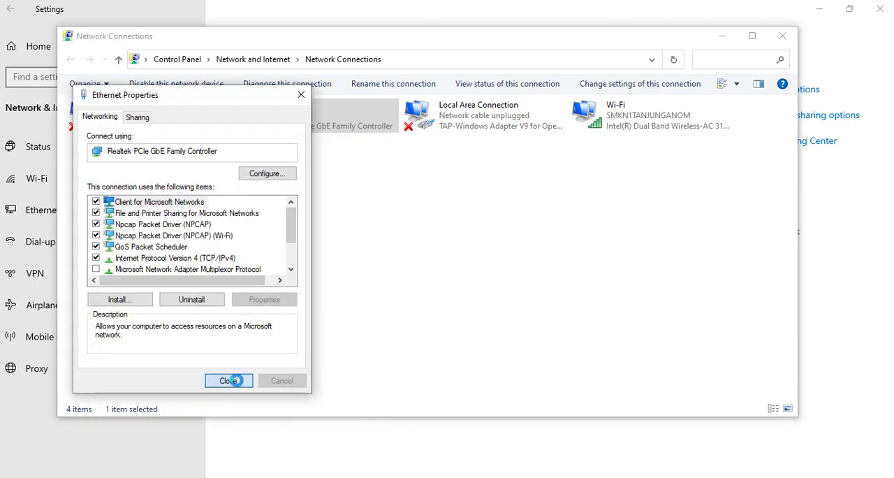
{"action": "left_click", "coordinate": [230, 380]}
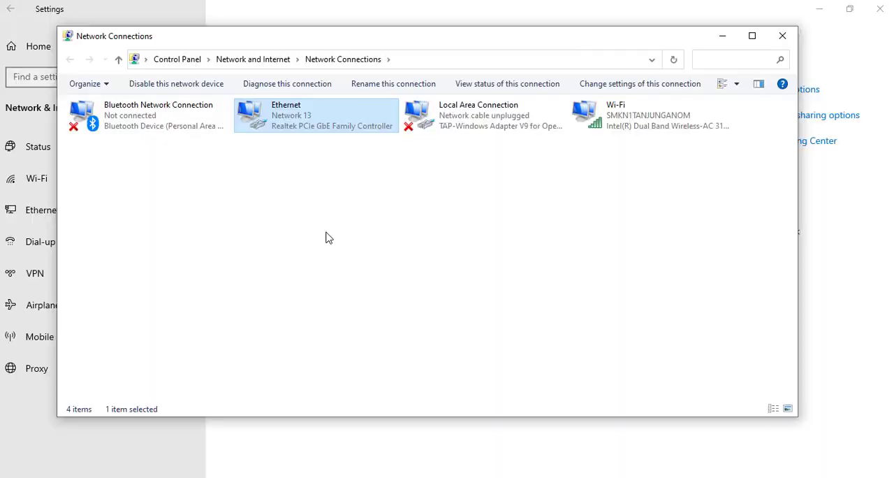
- Check the Ethernet adapter's IPv4 address, subnet mask, gateway and DNS server in its connection details
{"action": "right_click", "coordinate": [297, 124]}
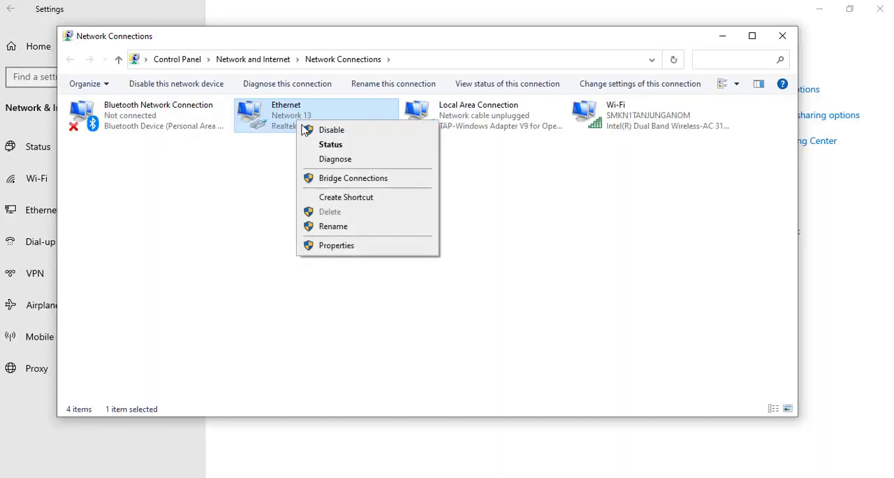
{"action": "left_click", "coordinate": [314, 145]}
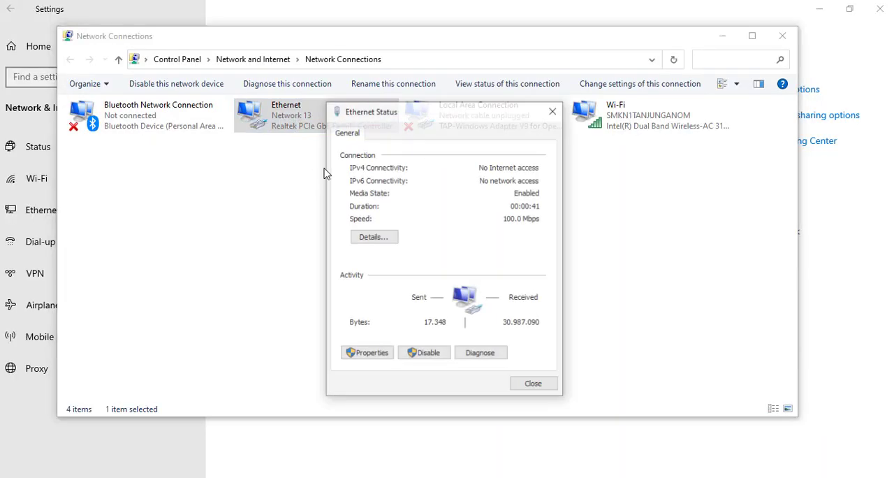
{"action": "left_click", "coordinate": [377, 240]}
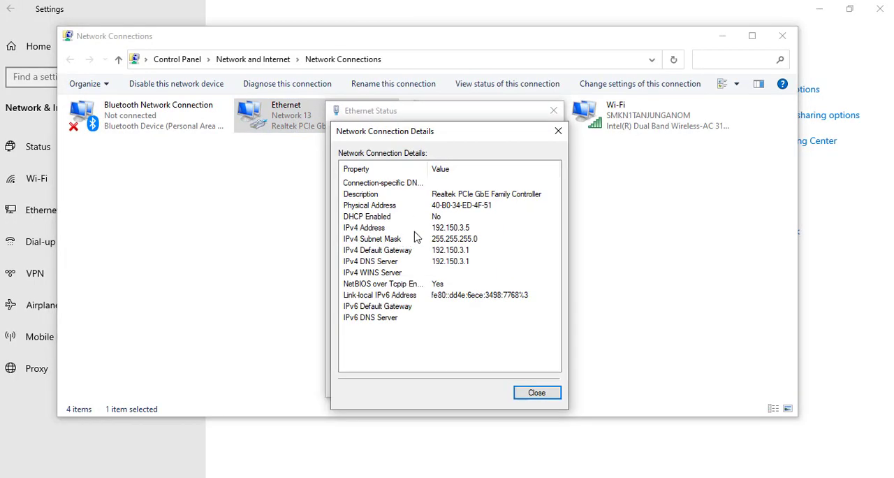
{"action": "left_click", "coordinate": [538, 393]}
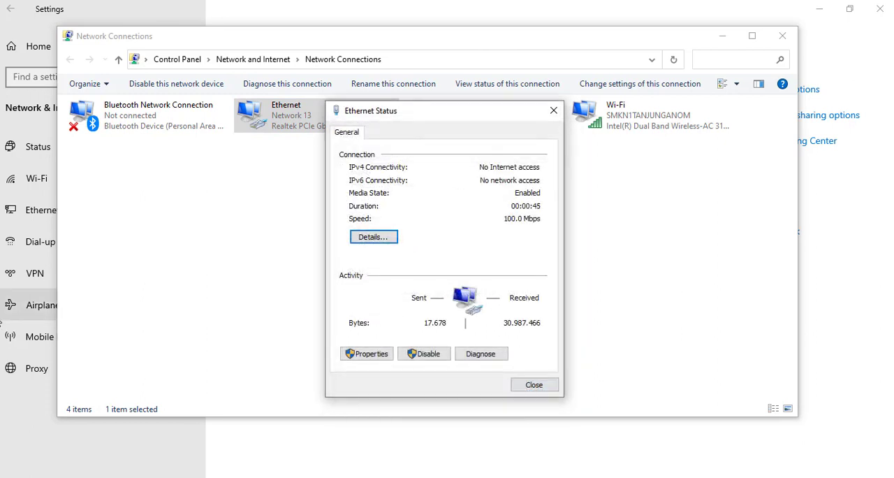
{"action": "left_click", "coordinate": [537, 385]}
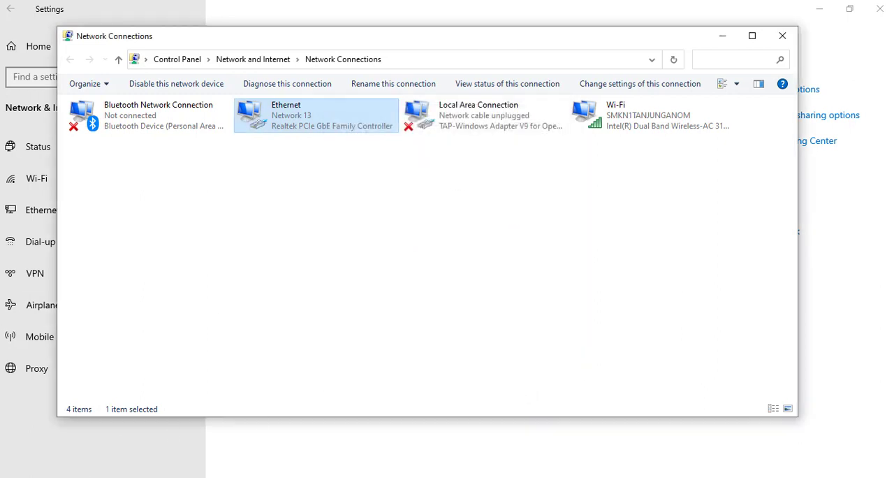
- Repeat the ping to 192.150.3.1 in the Command Prompt to test the gateway from the changed address
{"action": "left_click", "coordinate": [574, 476]}
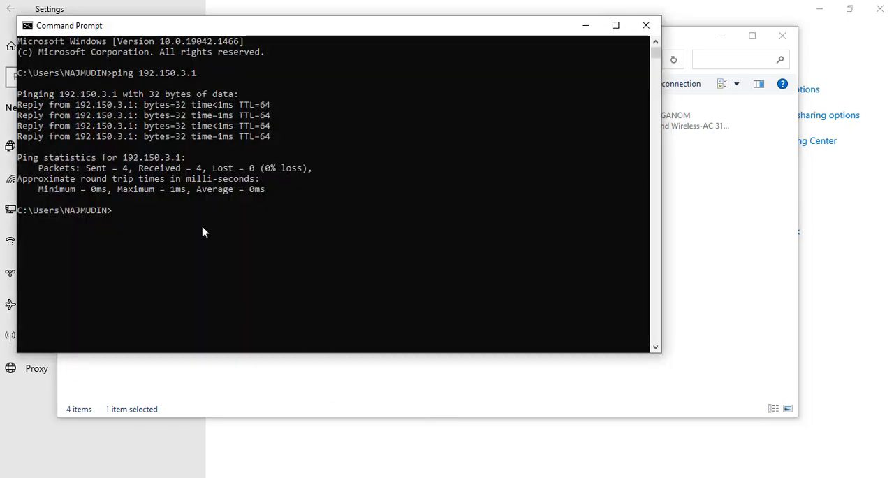
{"action": "key", "text": "Up"}
{"action": "key", "text": "Return"}
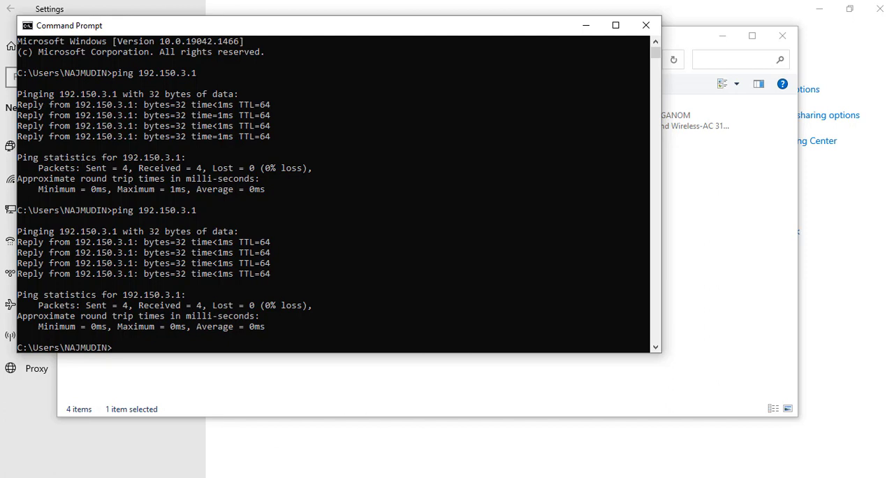
- Set the Ethernet adapter's static IPv4 address to 192.150.3.3 and apply the settings
{"action": "key", "text": "alt+Tab"}
{"action": "right_click", "coordinate": [296, 113]}
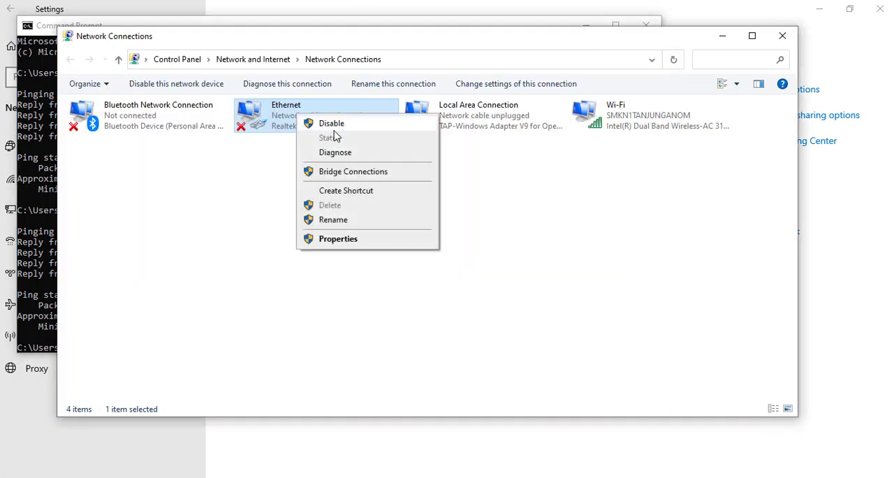
{"action": "left_click", "coordinate": [357, 240]}
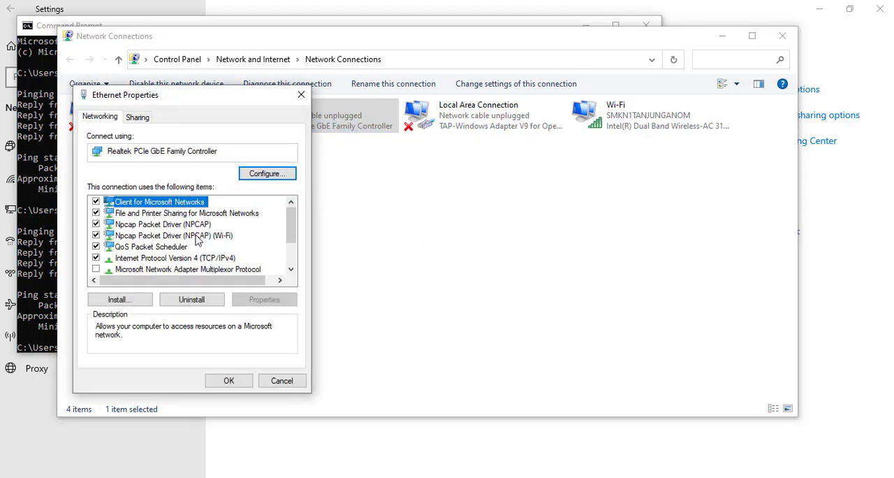
{"action": "left_click", "coordinate": [178, 259]}
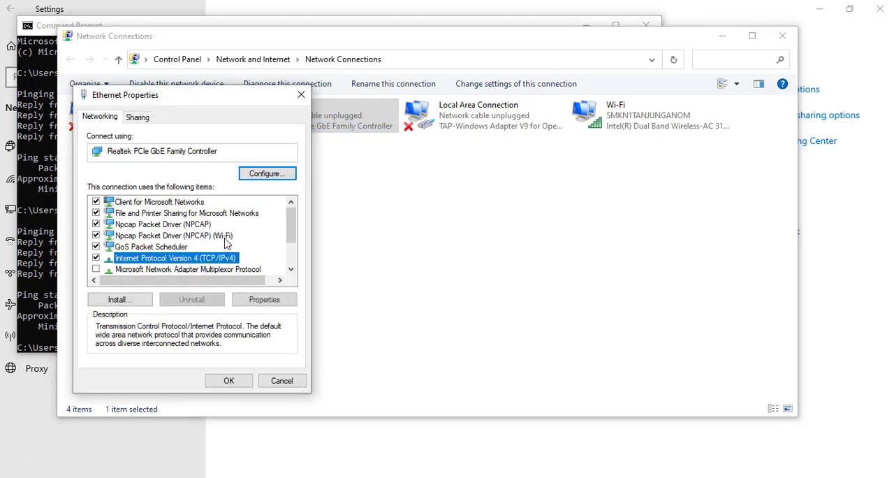
{"action": "left_click", "coordinate": [258, 301]}
{"action": "double_click", "coordinate": [303, 257]}
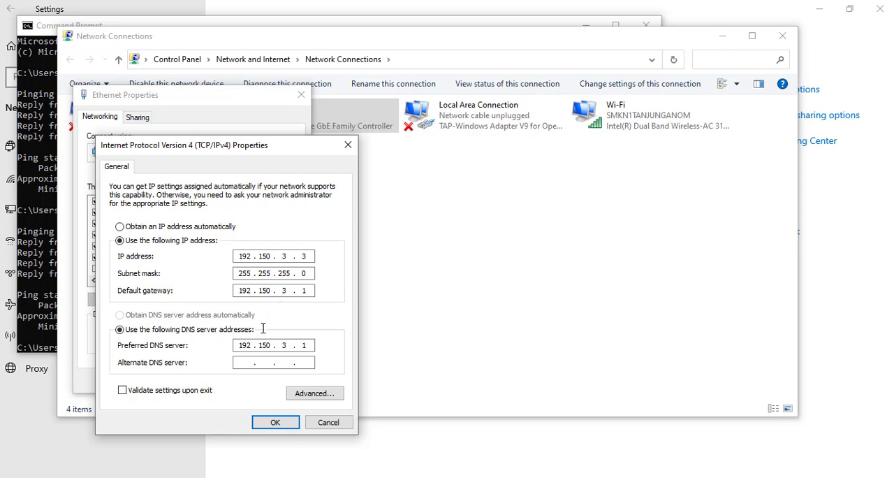
{"action": "left_click", "coordinate": [275, 423]}
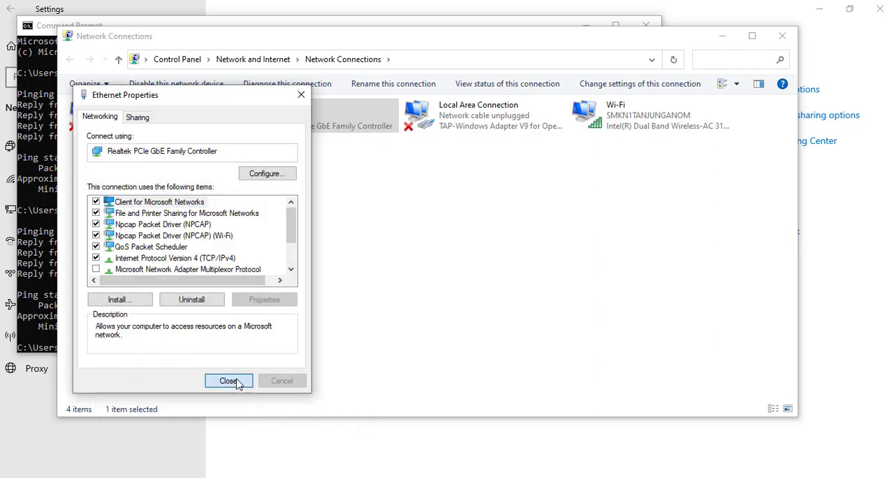
{"action": "left_click", "coordinate": [238, 383]}
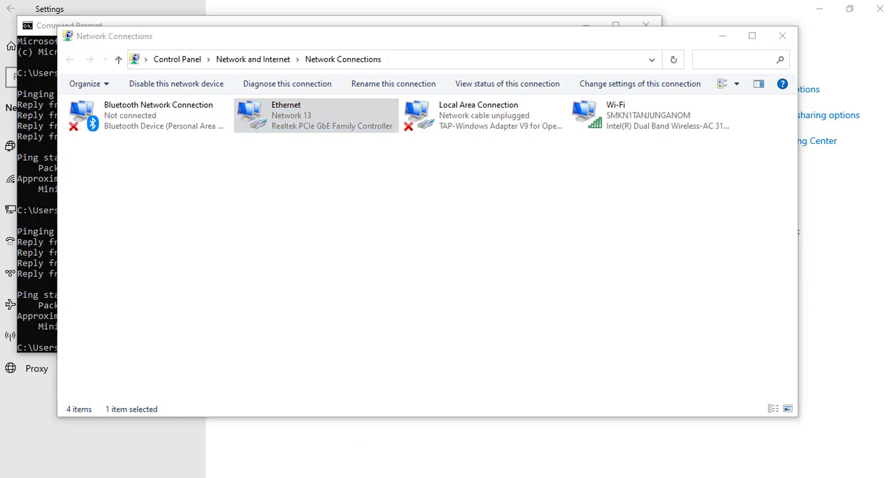
- Ping the other PC at 192.150.3.5 from the Command Prompt
{"action": "key", "text": "super"}
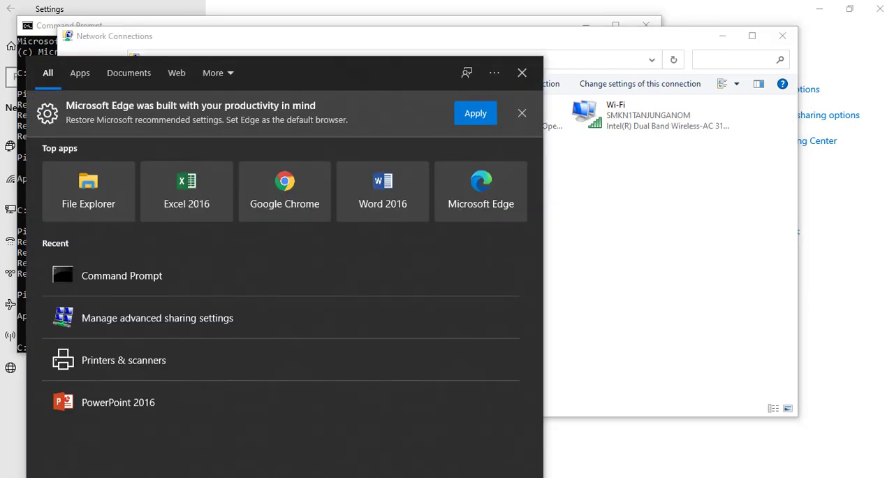
{"action": "left_click", "coordinate": [574, 477]}
{"action": "key", "text": "Up"}
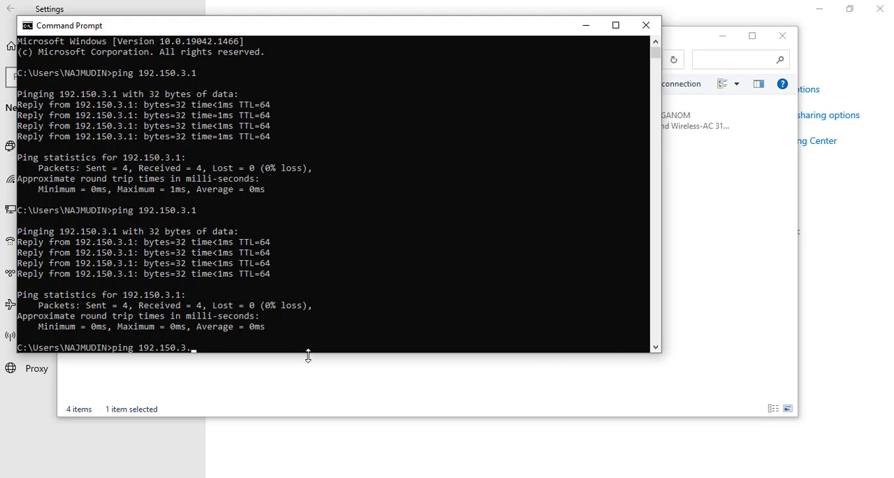
{"action": "type", "text": "5"}
{"action": "key", "text": "Return"}
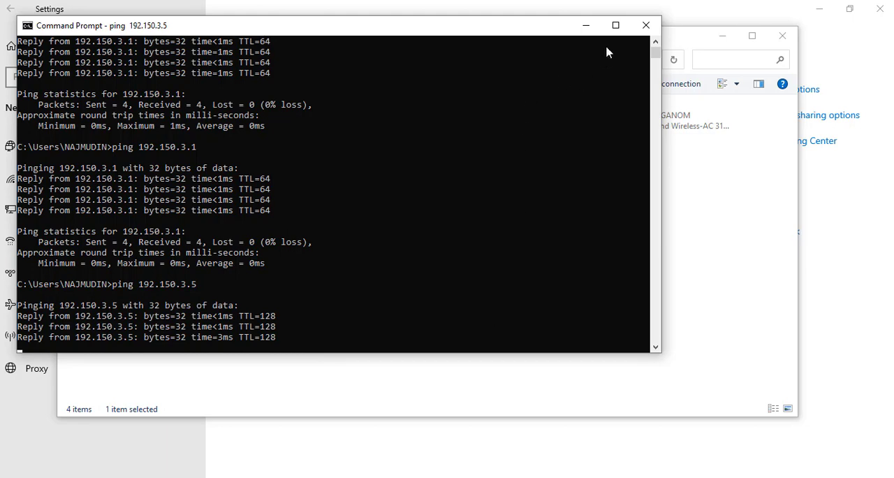
{"action": "left_click", "coordinate": [616, 25]}
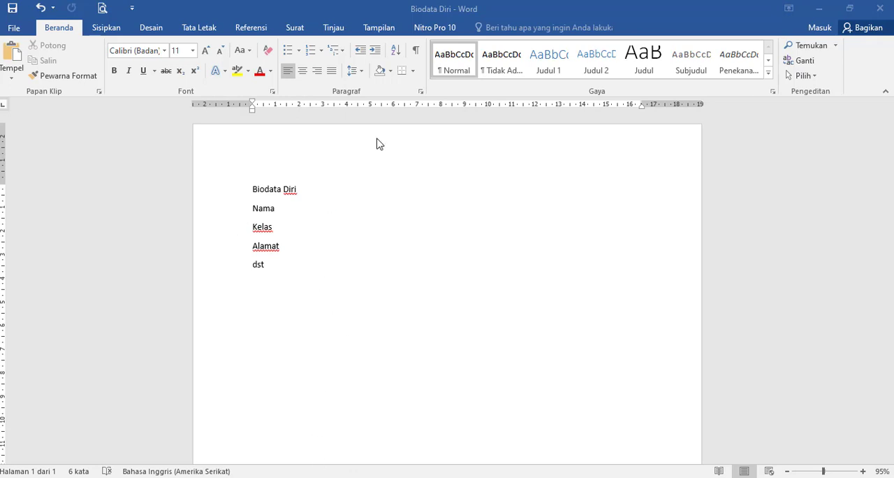
{"action": "left_click", "coordinate": [256, 192]}
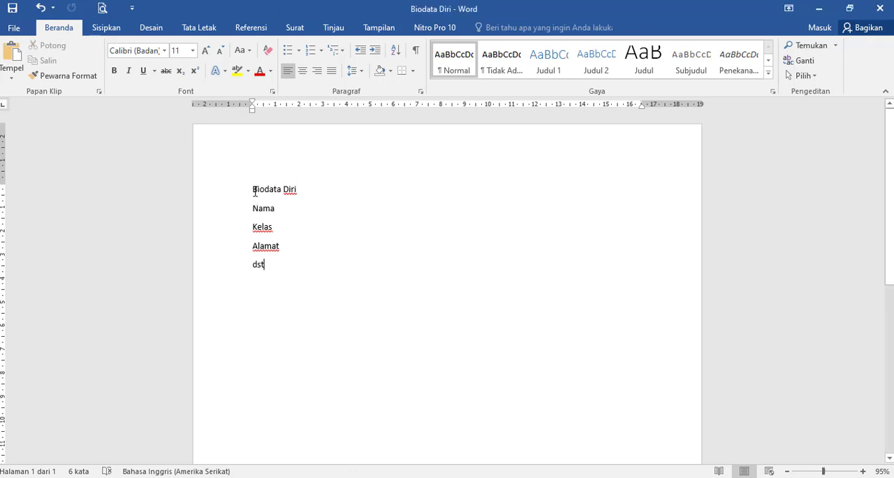
{"action": "left_click_drag", "start_coordinate": [267, 193], "coordinate": [337, 194]}
{"action": "left_click", "coordinate": [311, 255]}
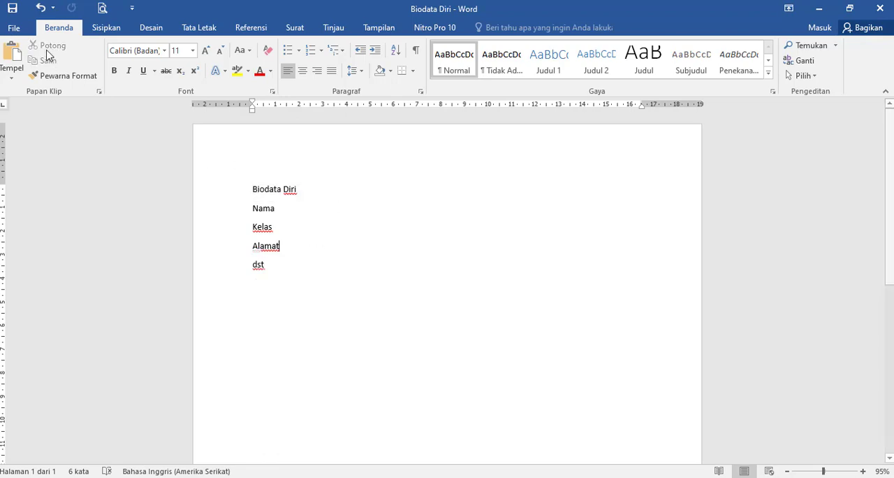
- Save the document as Biodata Diri, a Word document, in a new folder named BIODATA inside Documents
{"action": "left_click", "coordinate": [14, 30]}
{"action": "left_click", "coordinate": [22, 175]}
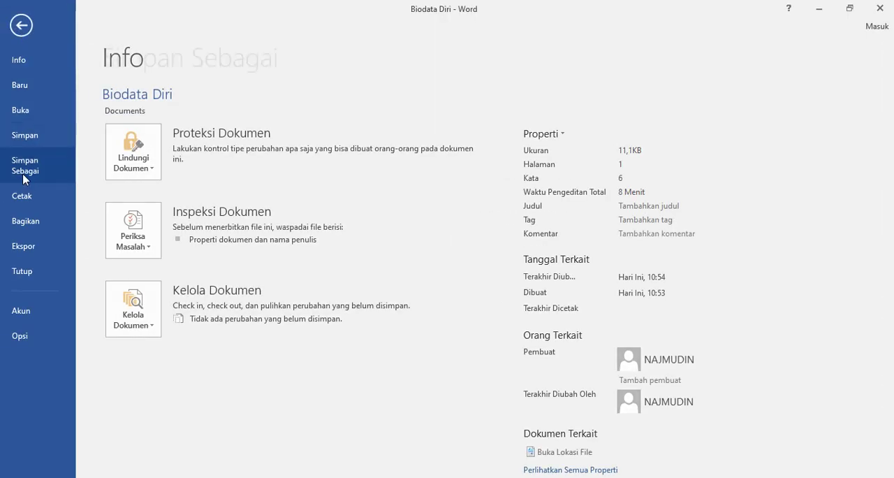
{"action": "left_click", "coordinate": [363, 129]}
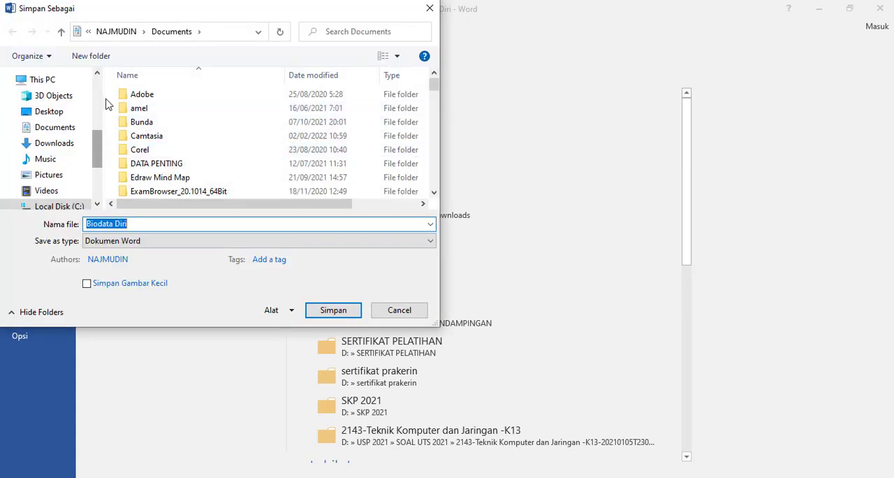
{"action": "left_click", "coordinate": [94, 56]}
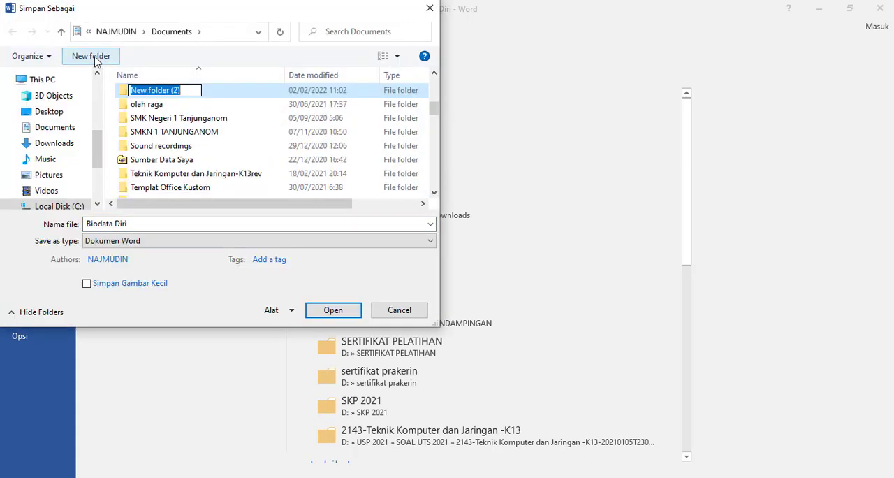
{"action": "type", "text": "BiODAST"}
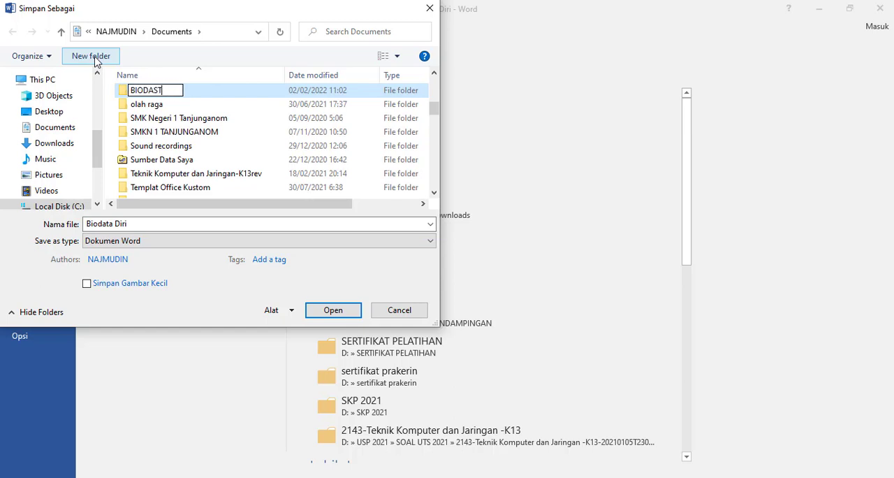
{"action": "key", "text": "BackSpace"}
{"action": "key", "text": "BackSpace"}
{"action": "type", "text": "TA"}
{"action": "double_click", "coordinate": [126, 92]}
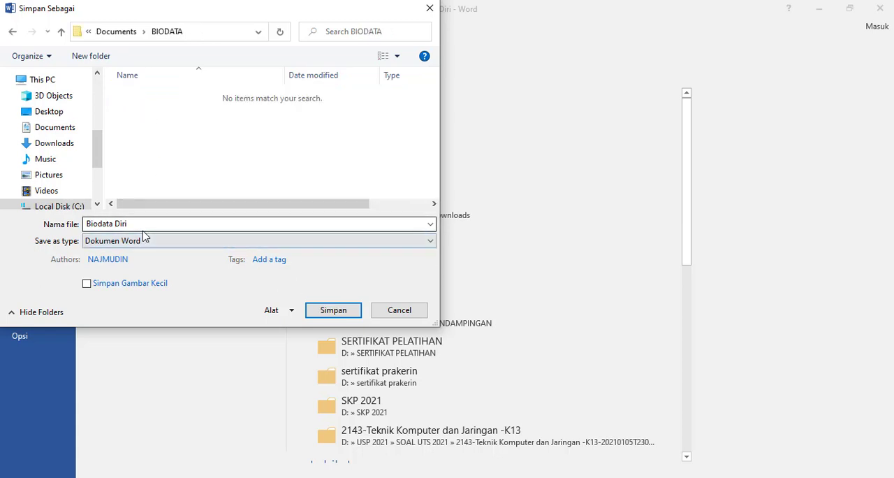
{"action": "left_click", "coordinate": [331, 316]}
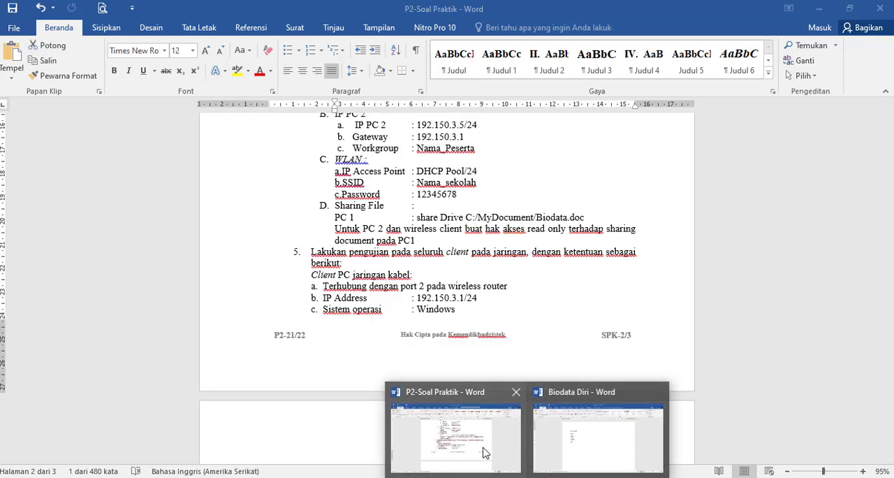
- Review the file-sharing requirement in P2-Soal Praktik, switch to File Explorer and open the sharing properties of the BIODATA folder in Documents
{"action": "left_click", "coordinate": [485, 453]}
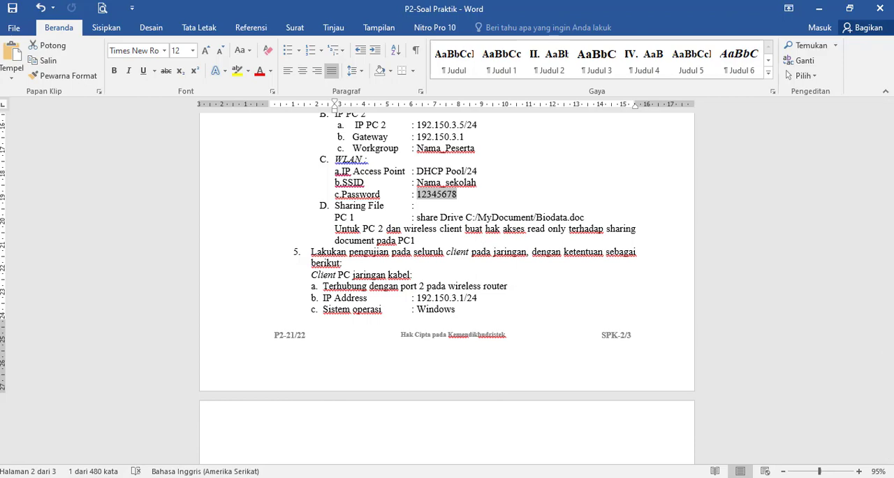
{"action": "left_click", "coordinate": [360, 477]}
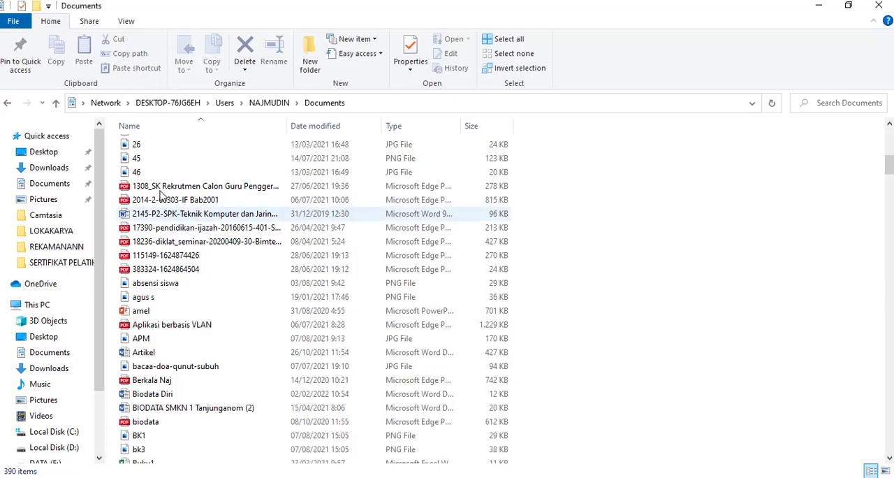
{"action": "left_click", "coordinate": [56, 170]}
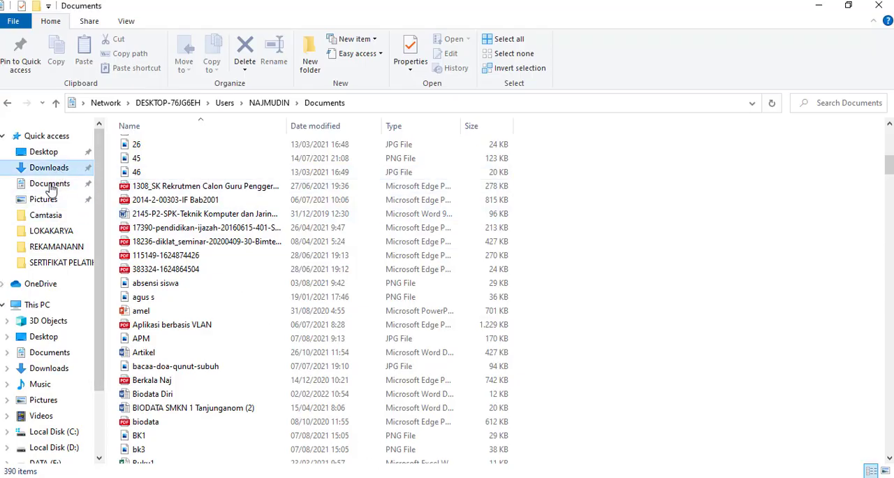
{"action": "left_click", "coordinate": [49, 183]}
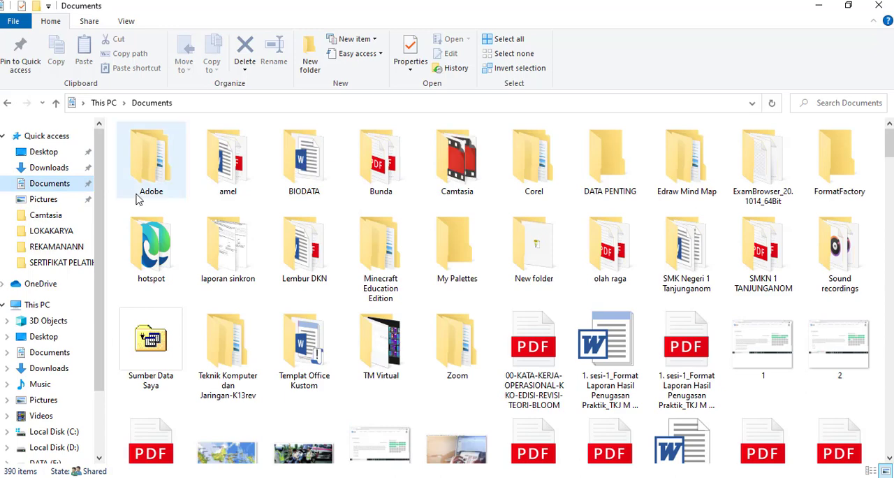
{"action": "right_click", "coordinate": [316, 166]}
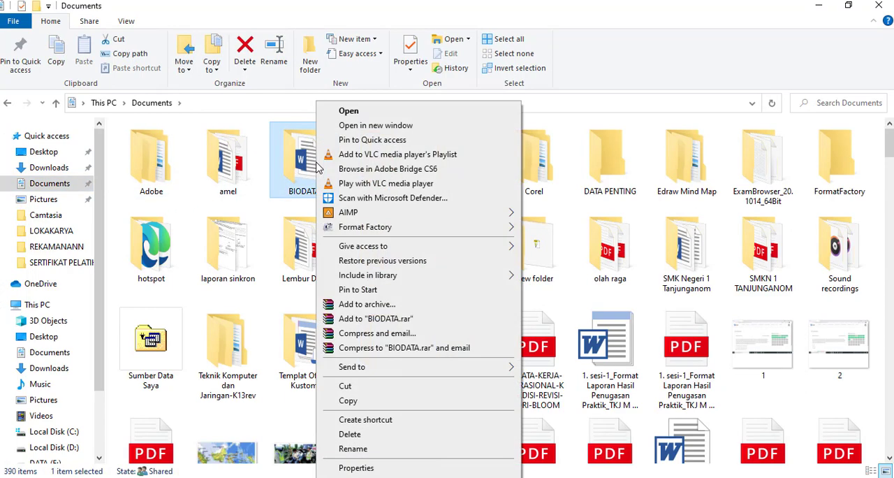
{"action": "left_click", "coordinate": [373, 468]}
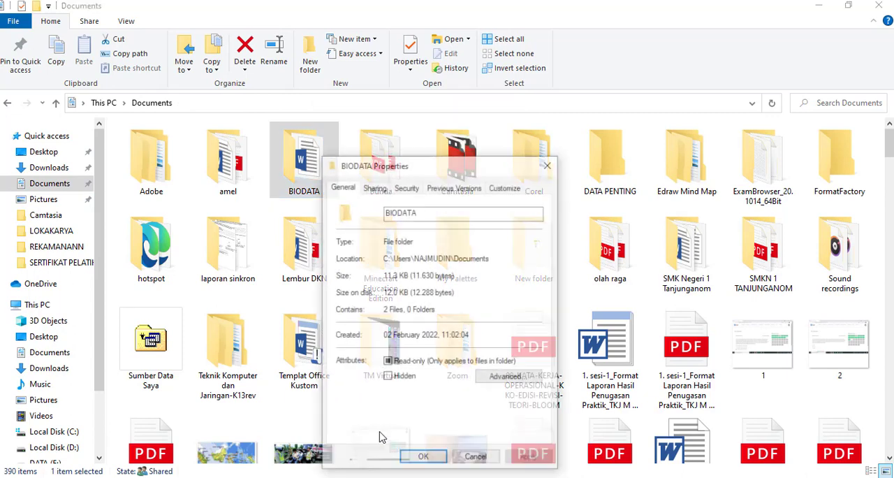
{"action": "left_click", "coordinate": [378, 188]}
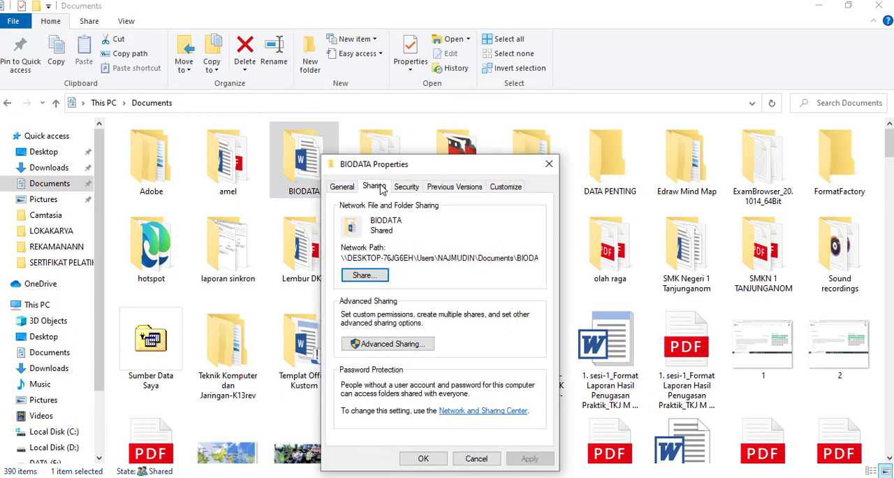
- Share the BIODATA folder over the network with Everyone at the Read permission level
{"action": "left_click", "coordinate": [365, 276]}
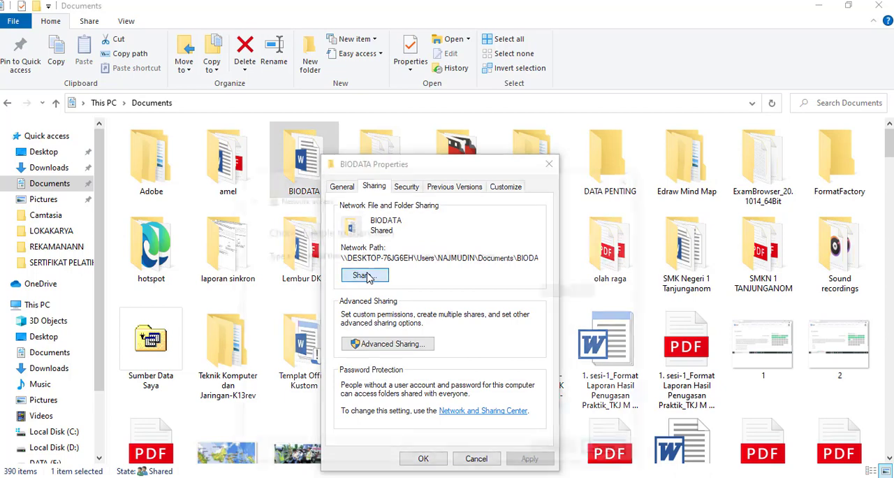
{"action": "left_click", "coordinate": [535, 291]}
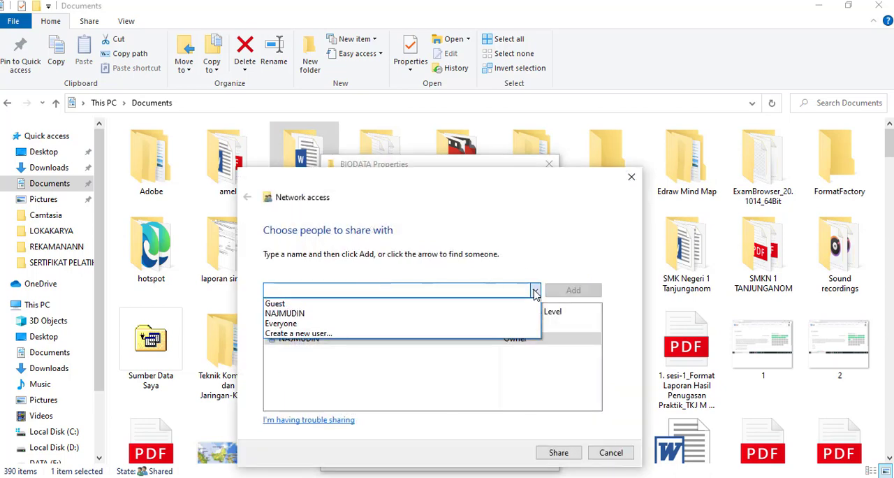
{"action": "left_click", "coordinate": [382, 327]}
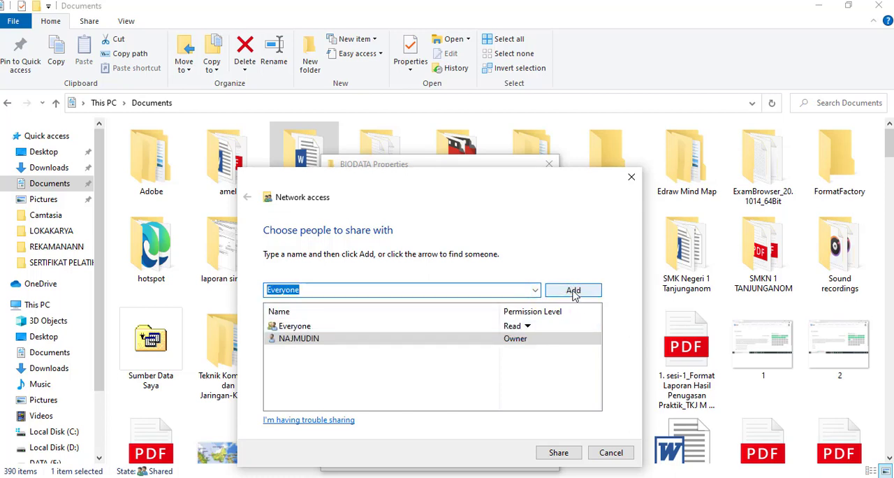
{"action": "left_click", "coordinate": [573, 290]}
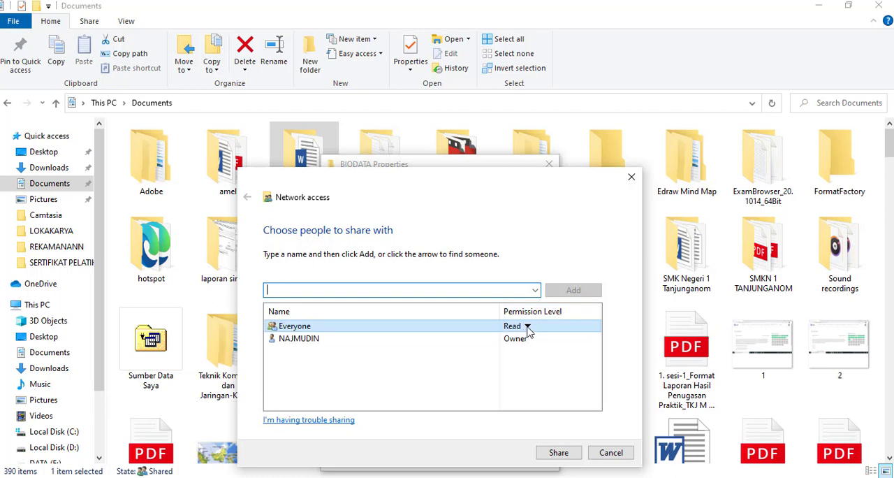
{"action": "left_click", "coordinate": [556, 454]}
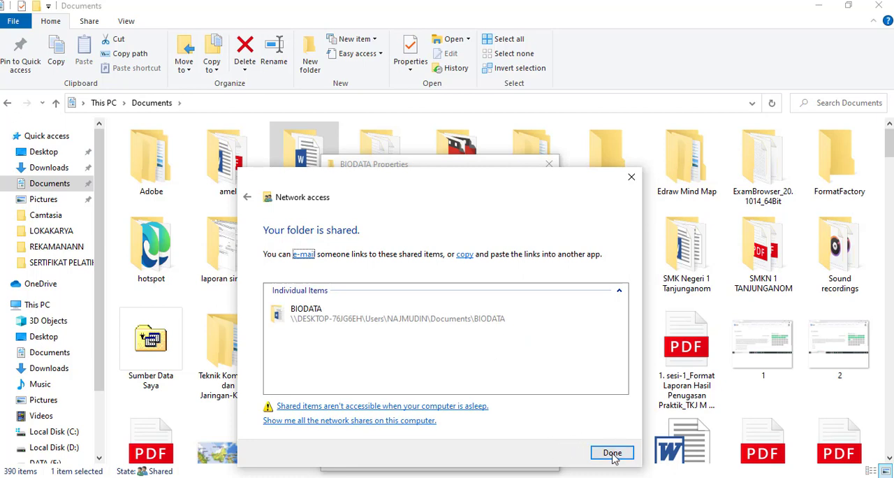
{"action": "left_click", "coordinate": [612, 454]}
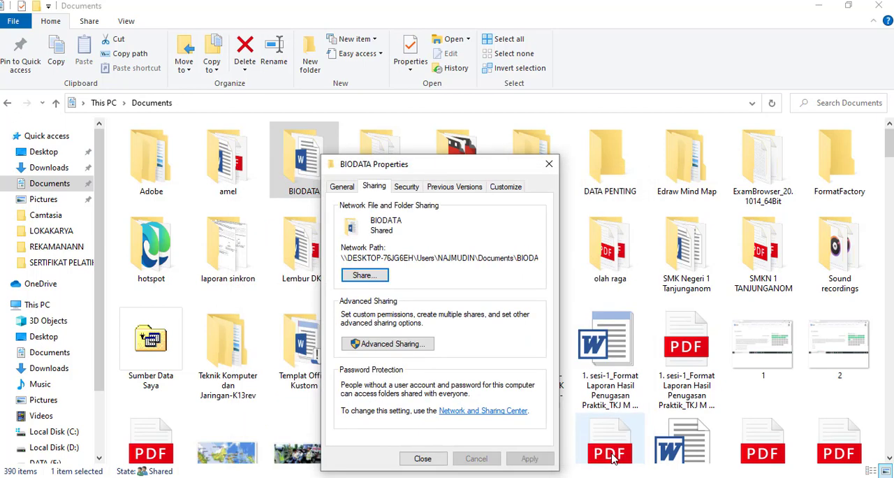
{"action": "left_click", "coordinate": [422, 458]}
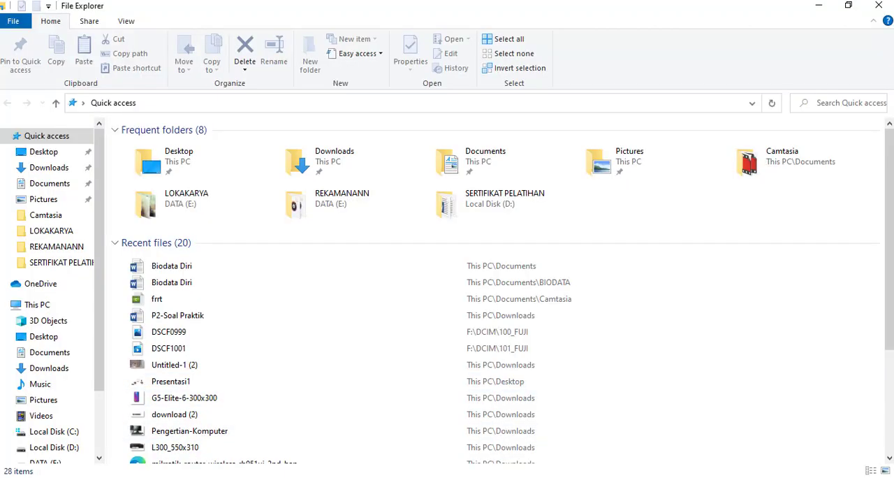
- Open the management page of the EPSON L310 Series printer in the Windows Settings app
{"action": "key", "text": "super+s"}
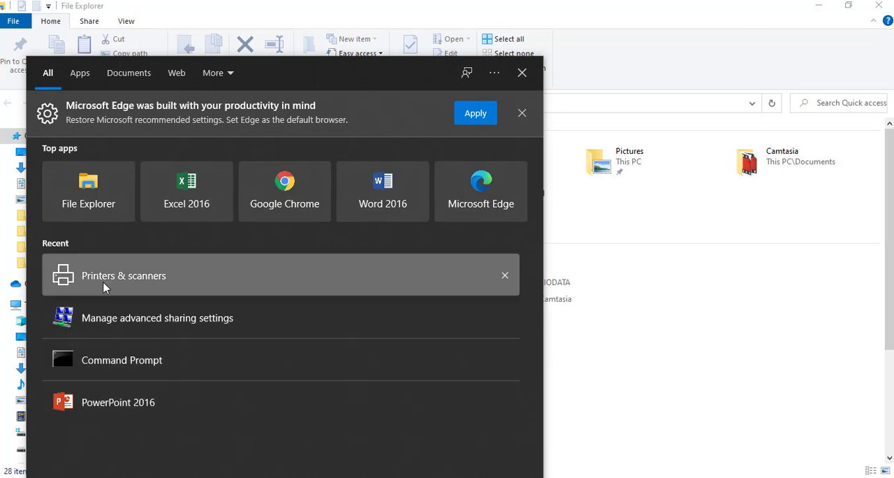
{"action": "left_click", "coordinate": [102, 286]}
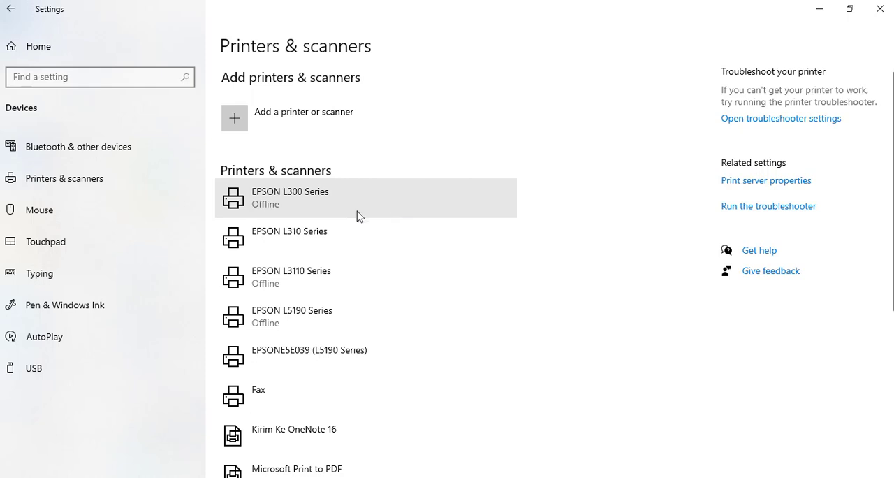
{"action": "left_click", "coordinate": [361, 250]}
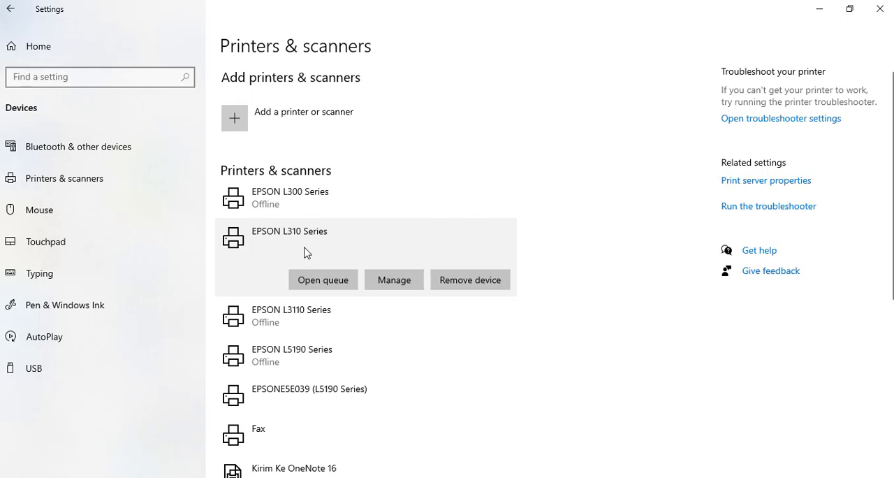
{"action": "left_click", "coordinate": [391, 281]}
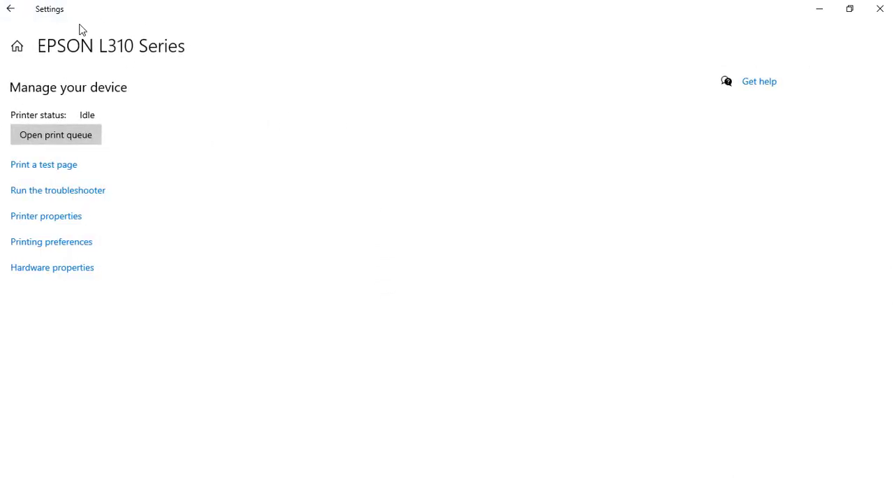
- Share the printer on the network under the share name EPSON L310 Series and apply the change
{"action": "left_click", "coordinate": [42, 218]}
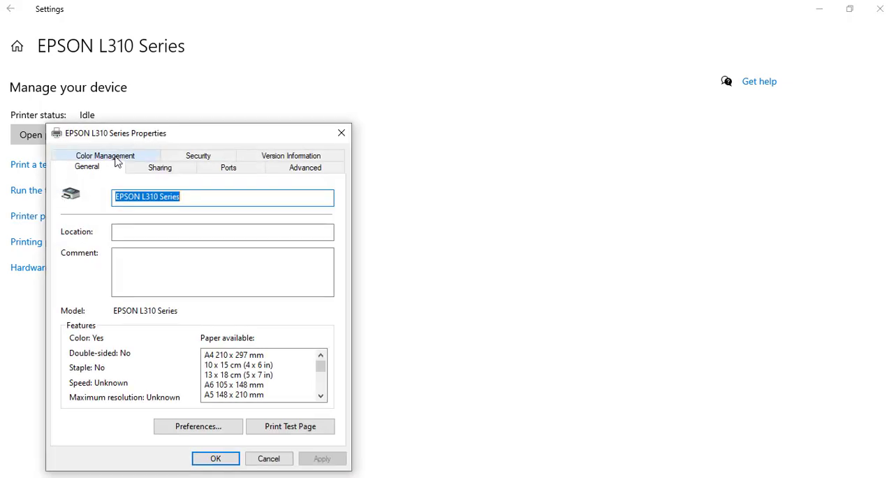
{"action": "left_click", "coordinate": [151, 171]}
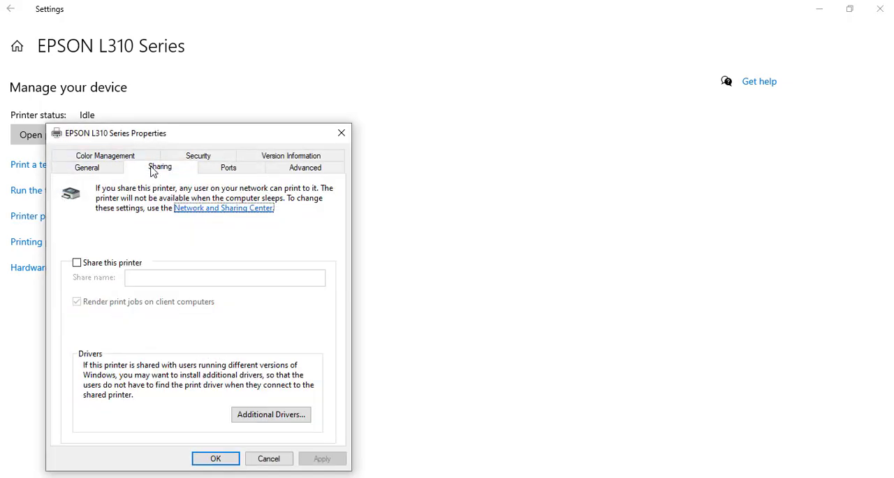
{"action": "left_click", "coordinate": [77, 264]}
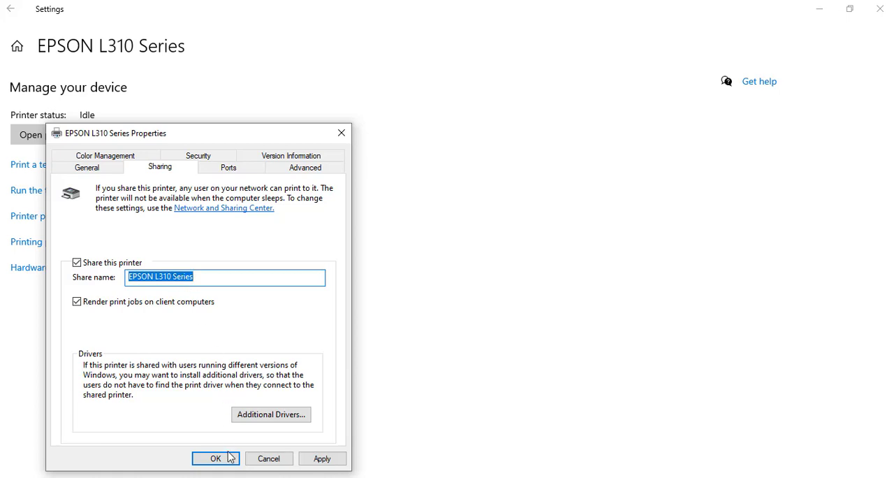
{"action": "left_click", "coordinate": [321, 459]}
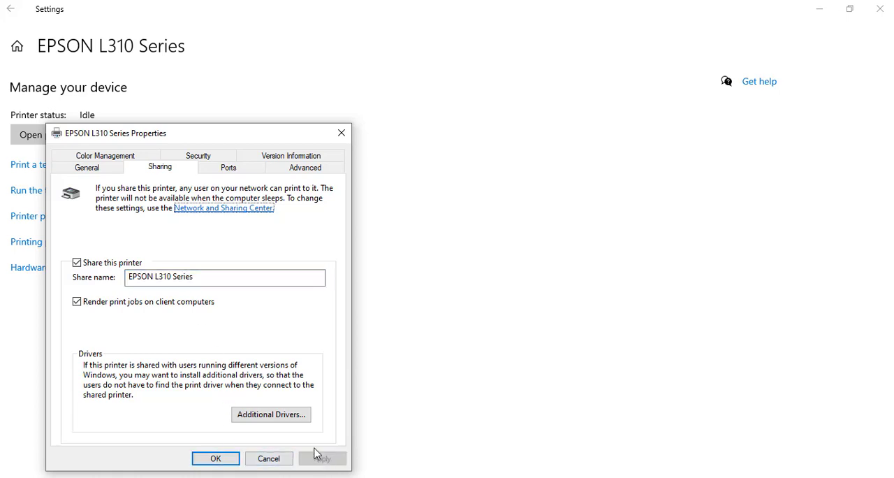
{"action": "left_click", "coordinate": [219, 459]}
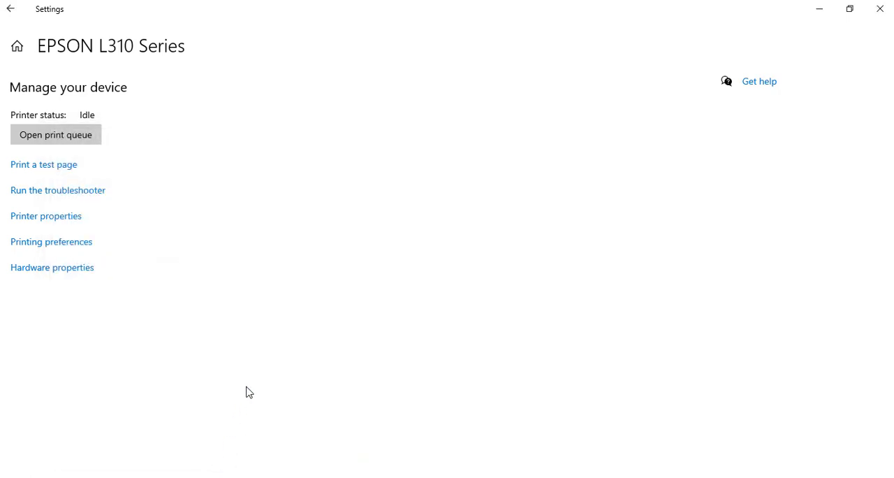
{"action": "left_click", "coordinate": [13, 10]}
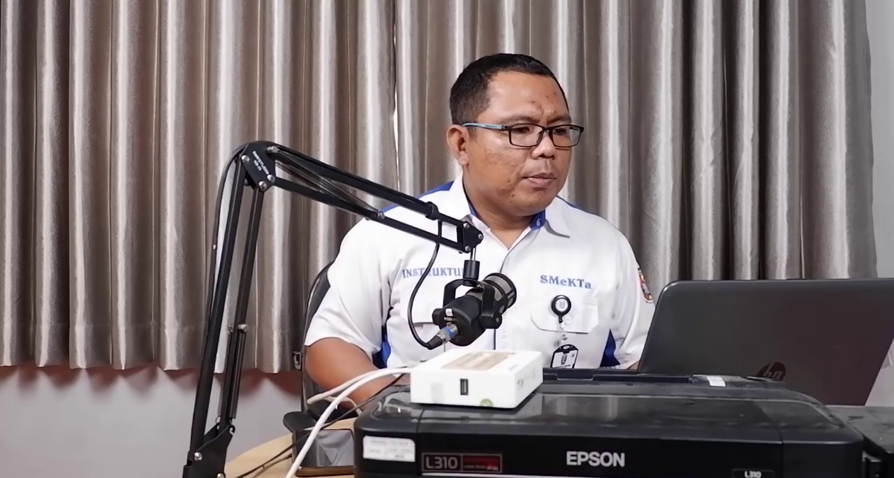